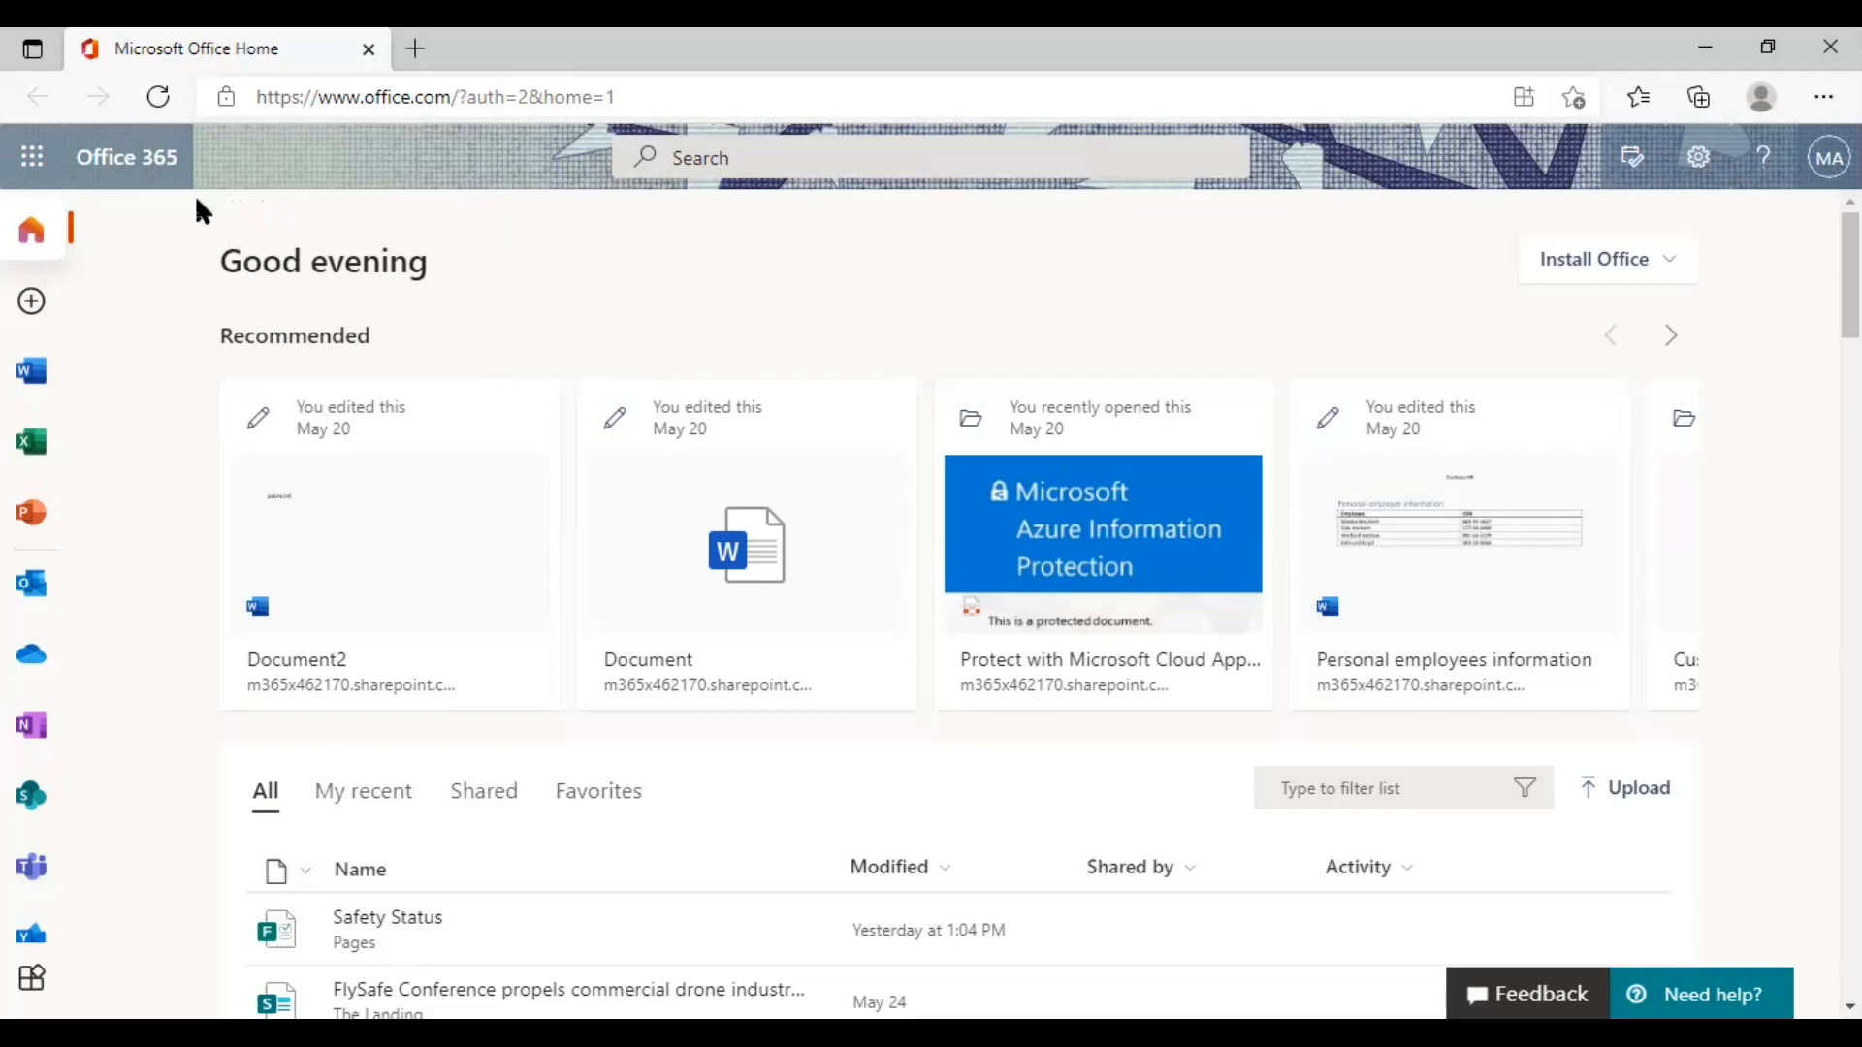
# Step: Open the Microsoft 365 admin center in a new tab and go from it to the Teams admin center
pyautogui.click(35, 163)
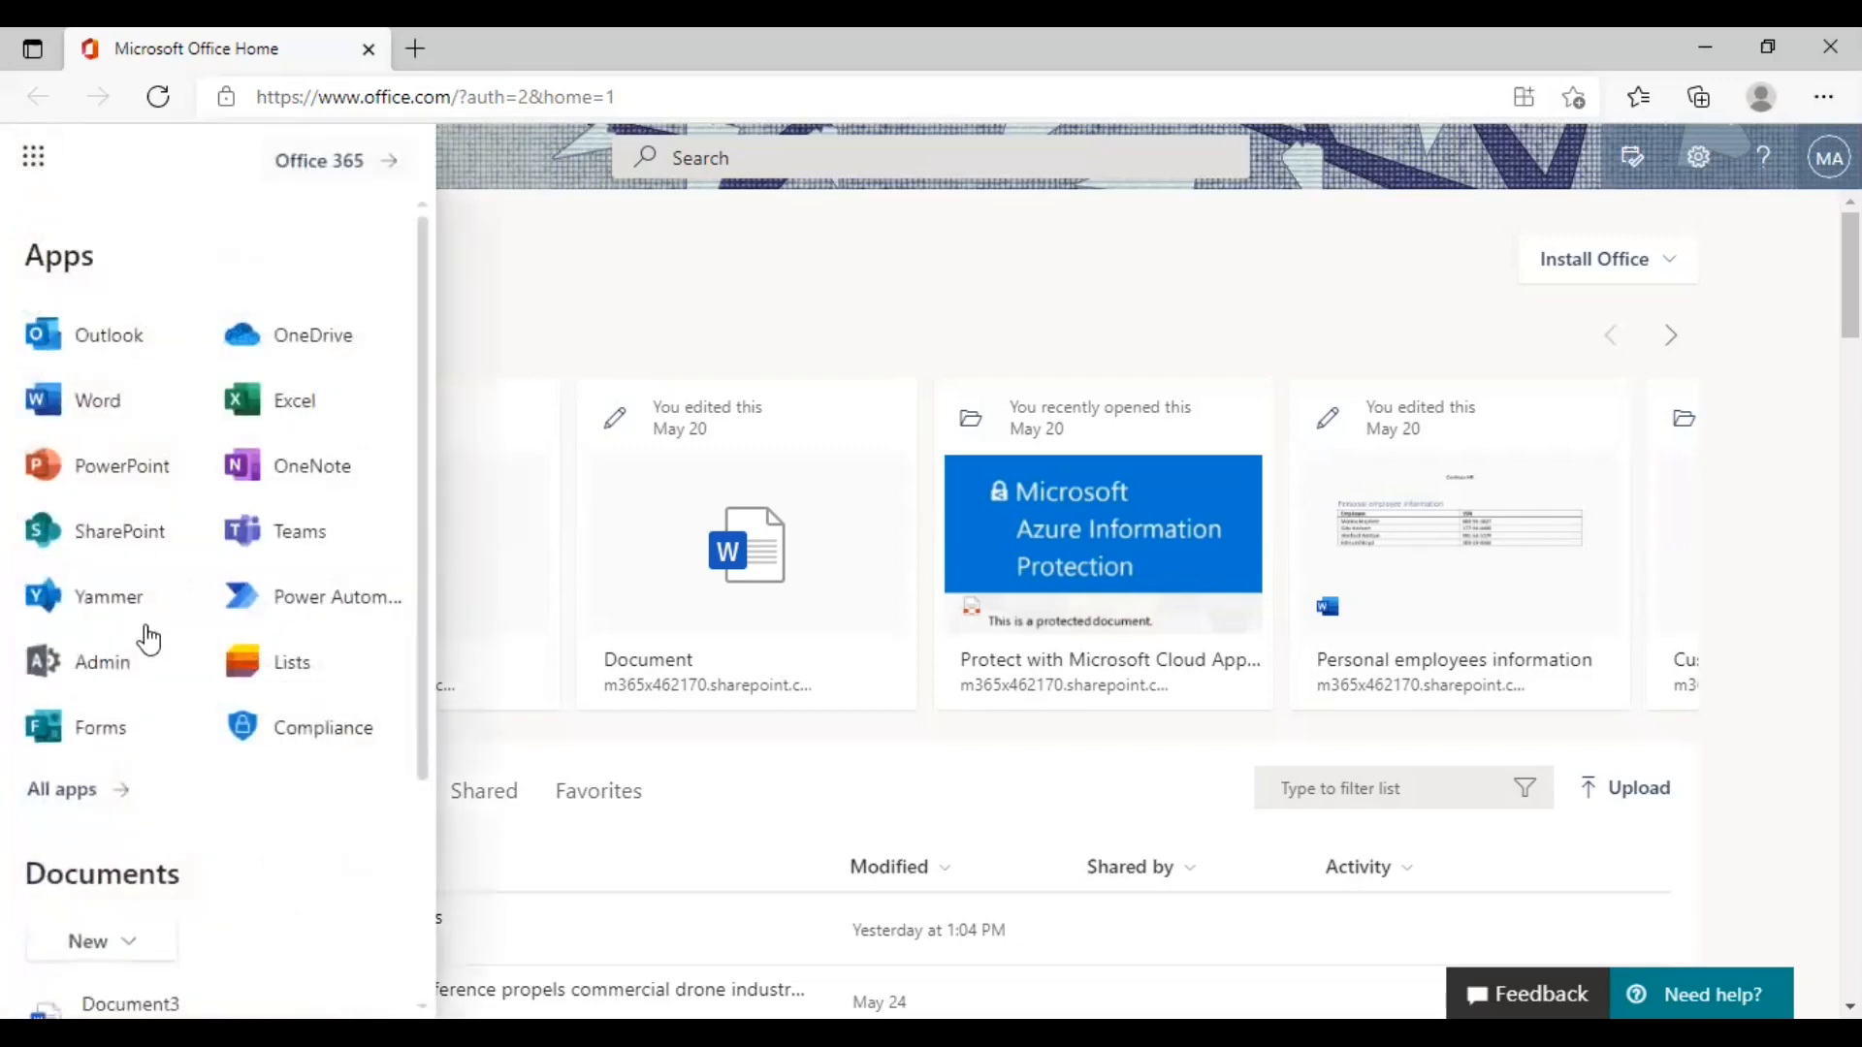
pyautogui.click(191, 657)
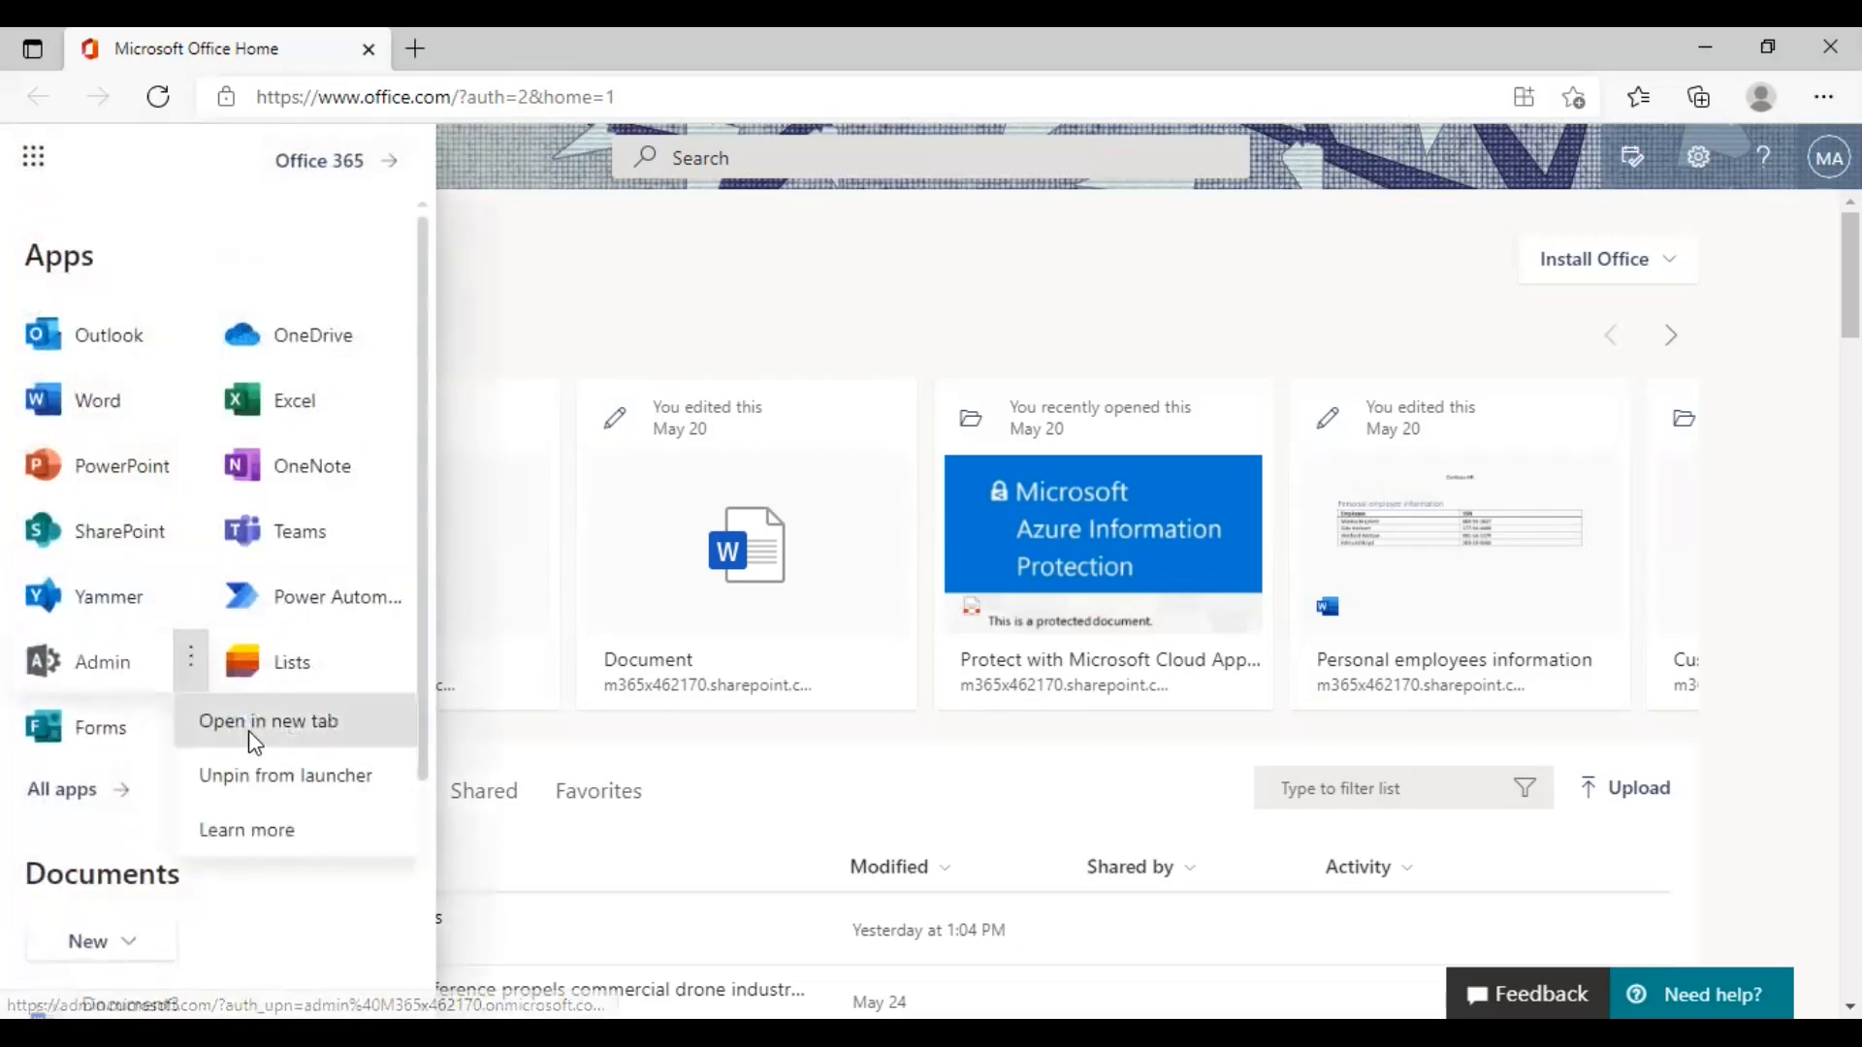
pyautogui.click(249, 730)
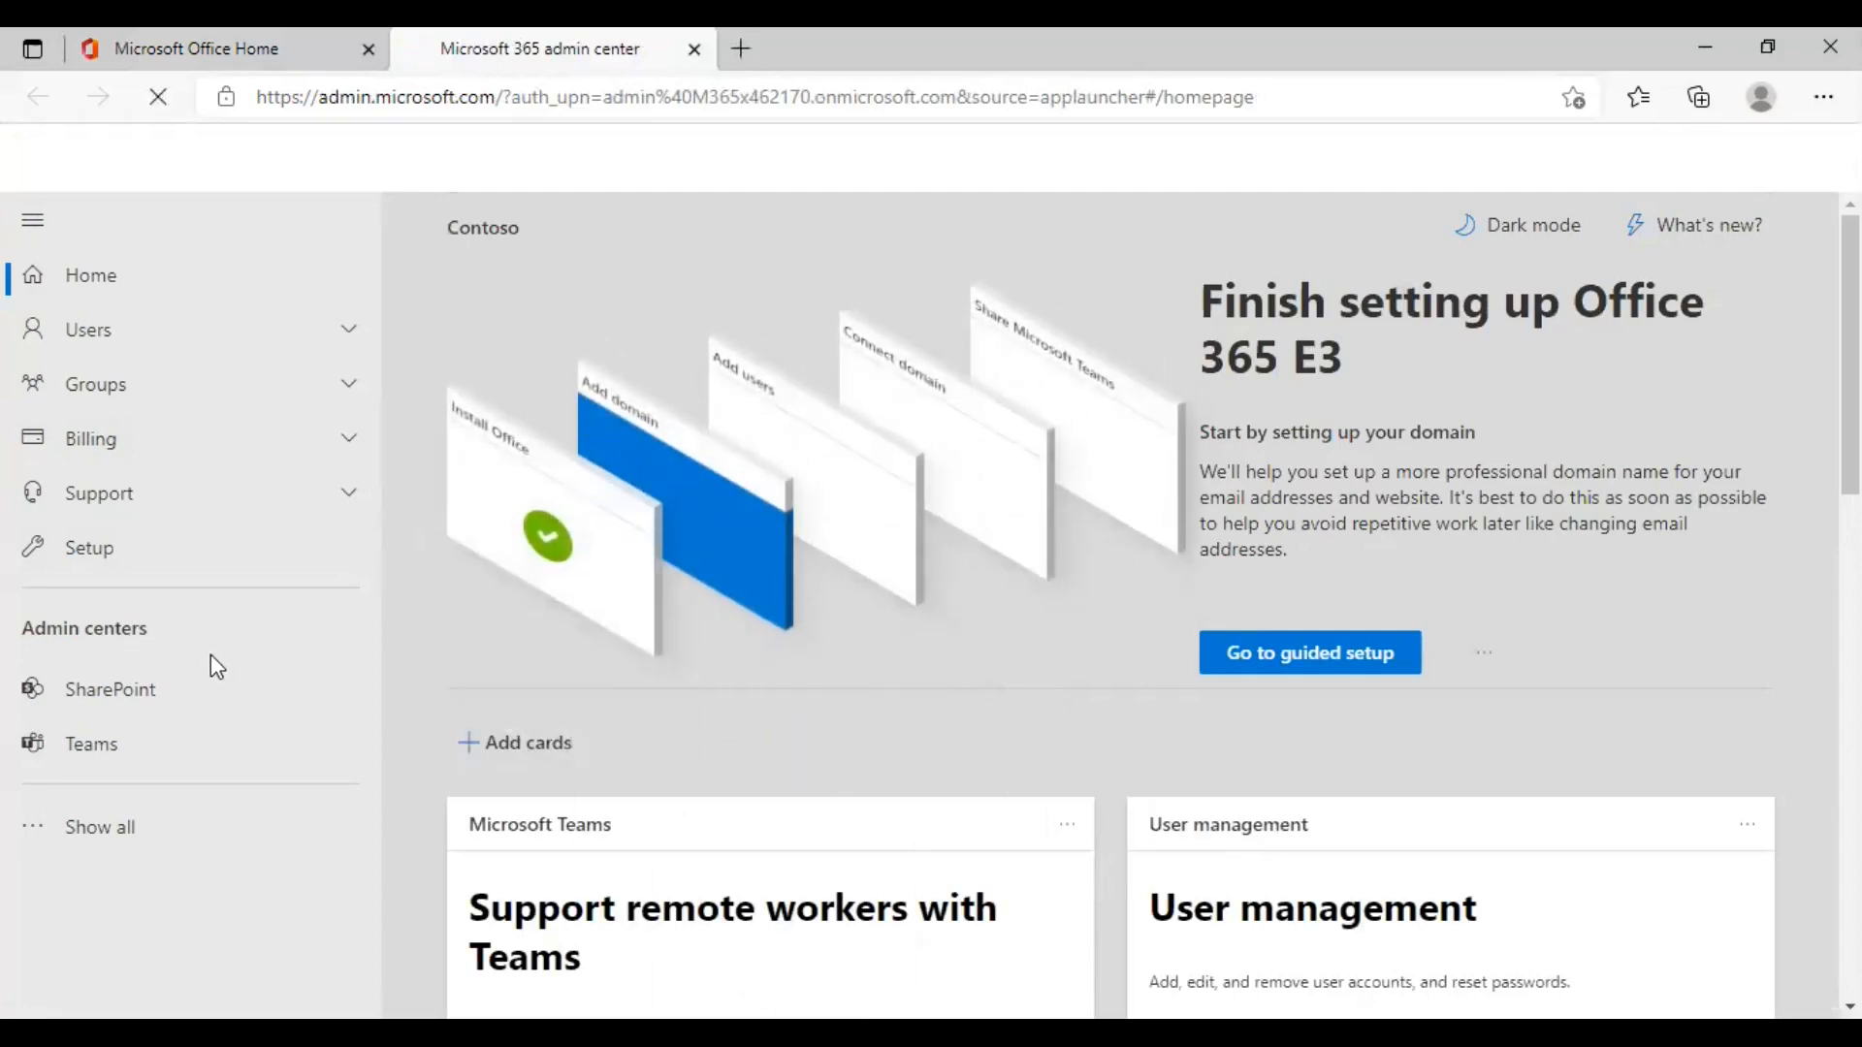
pyautogui.click(97, 756)
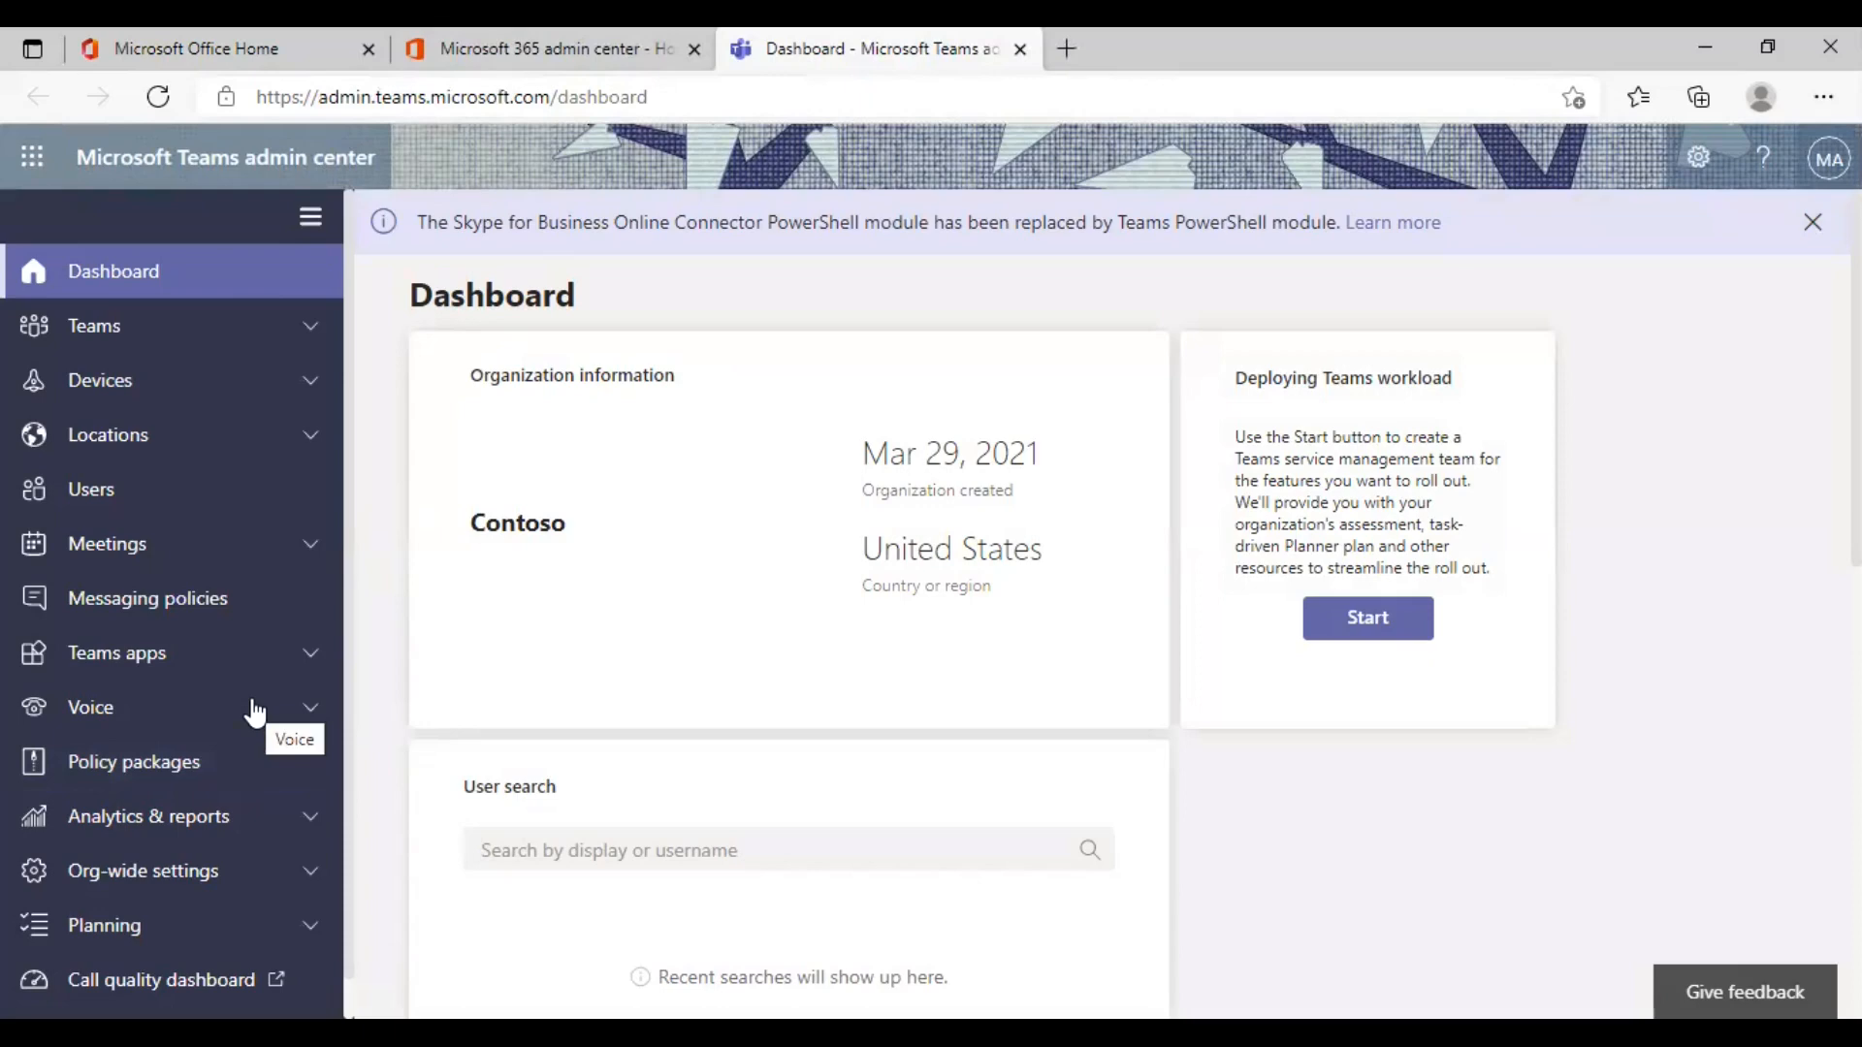
# Step: Open the Customize store page of the Teams apps settings
pyautogui.click(201, 667)
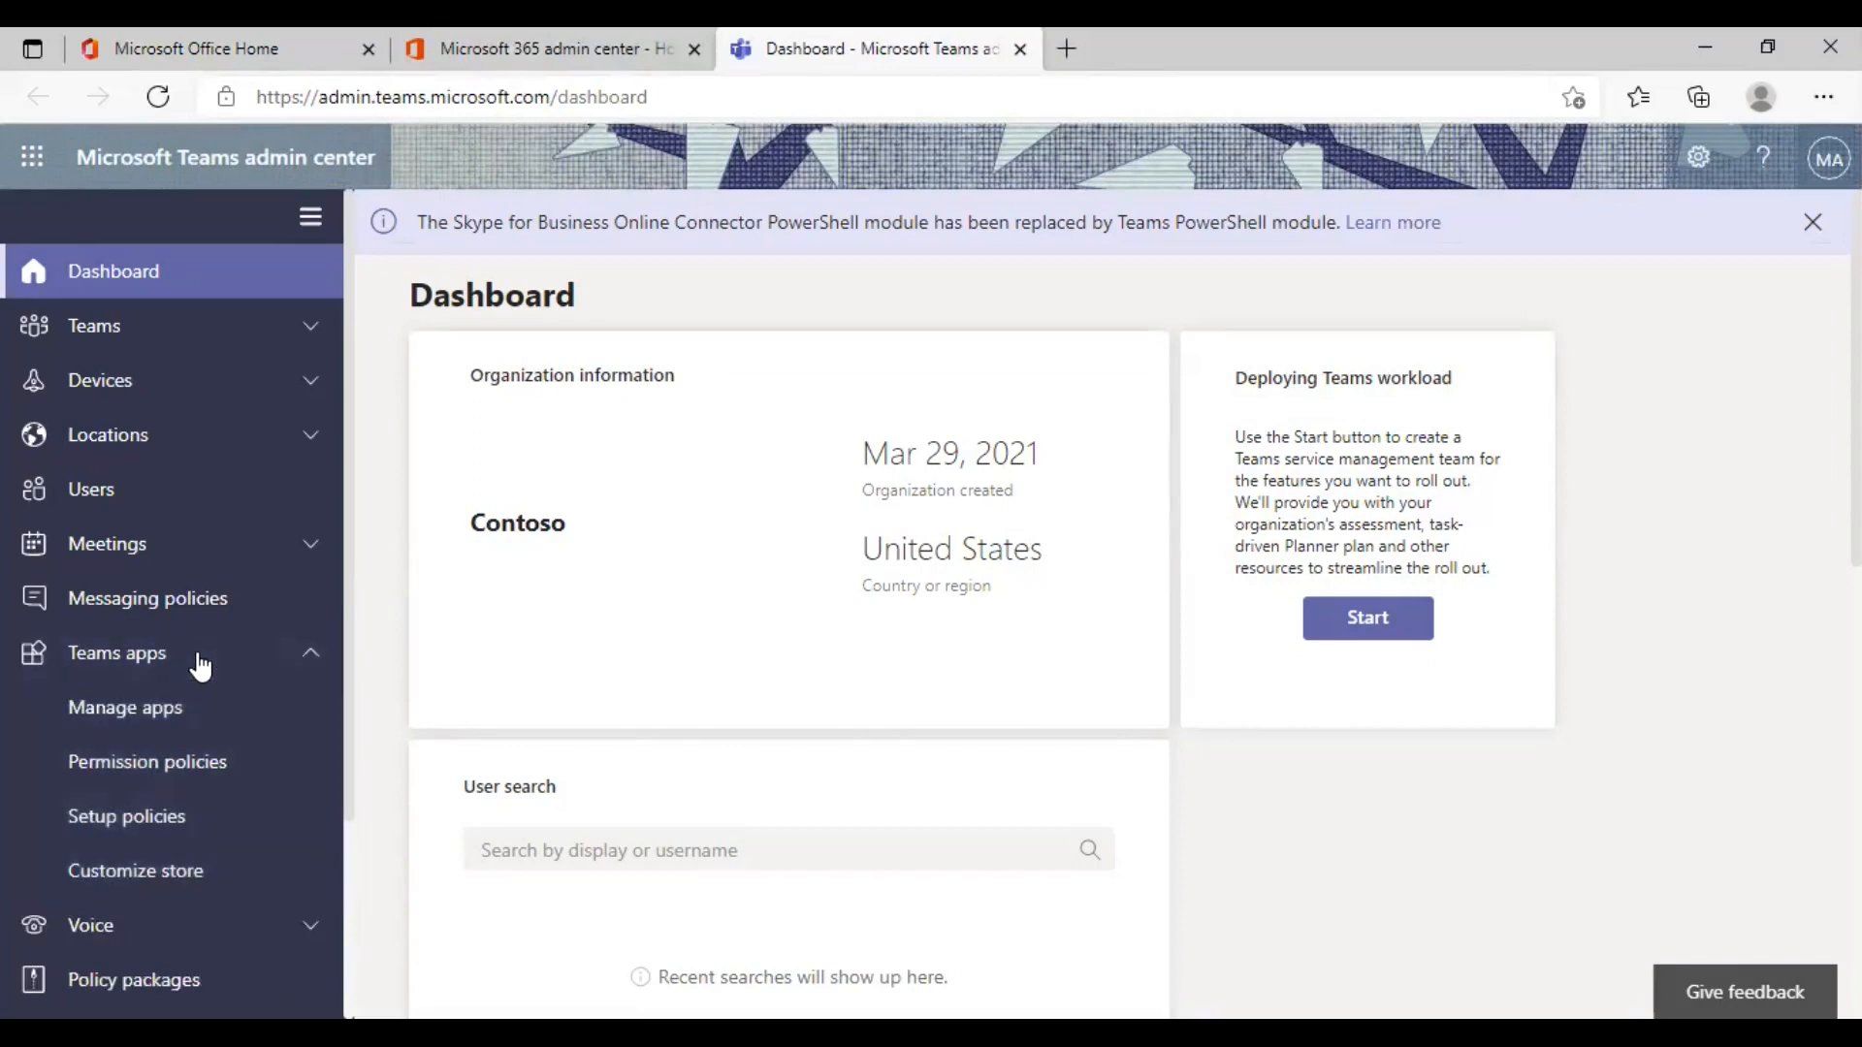
pyautogui.click(142, 878)
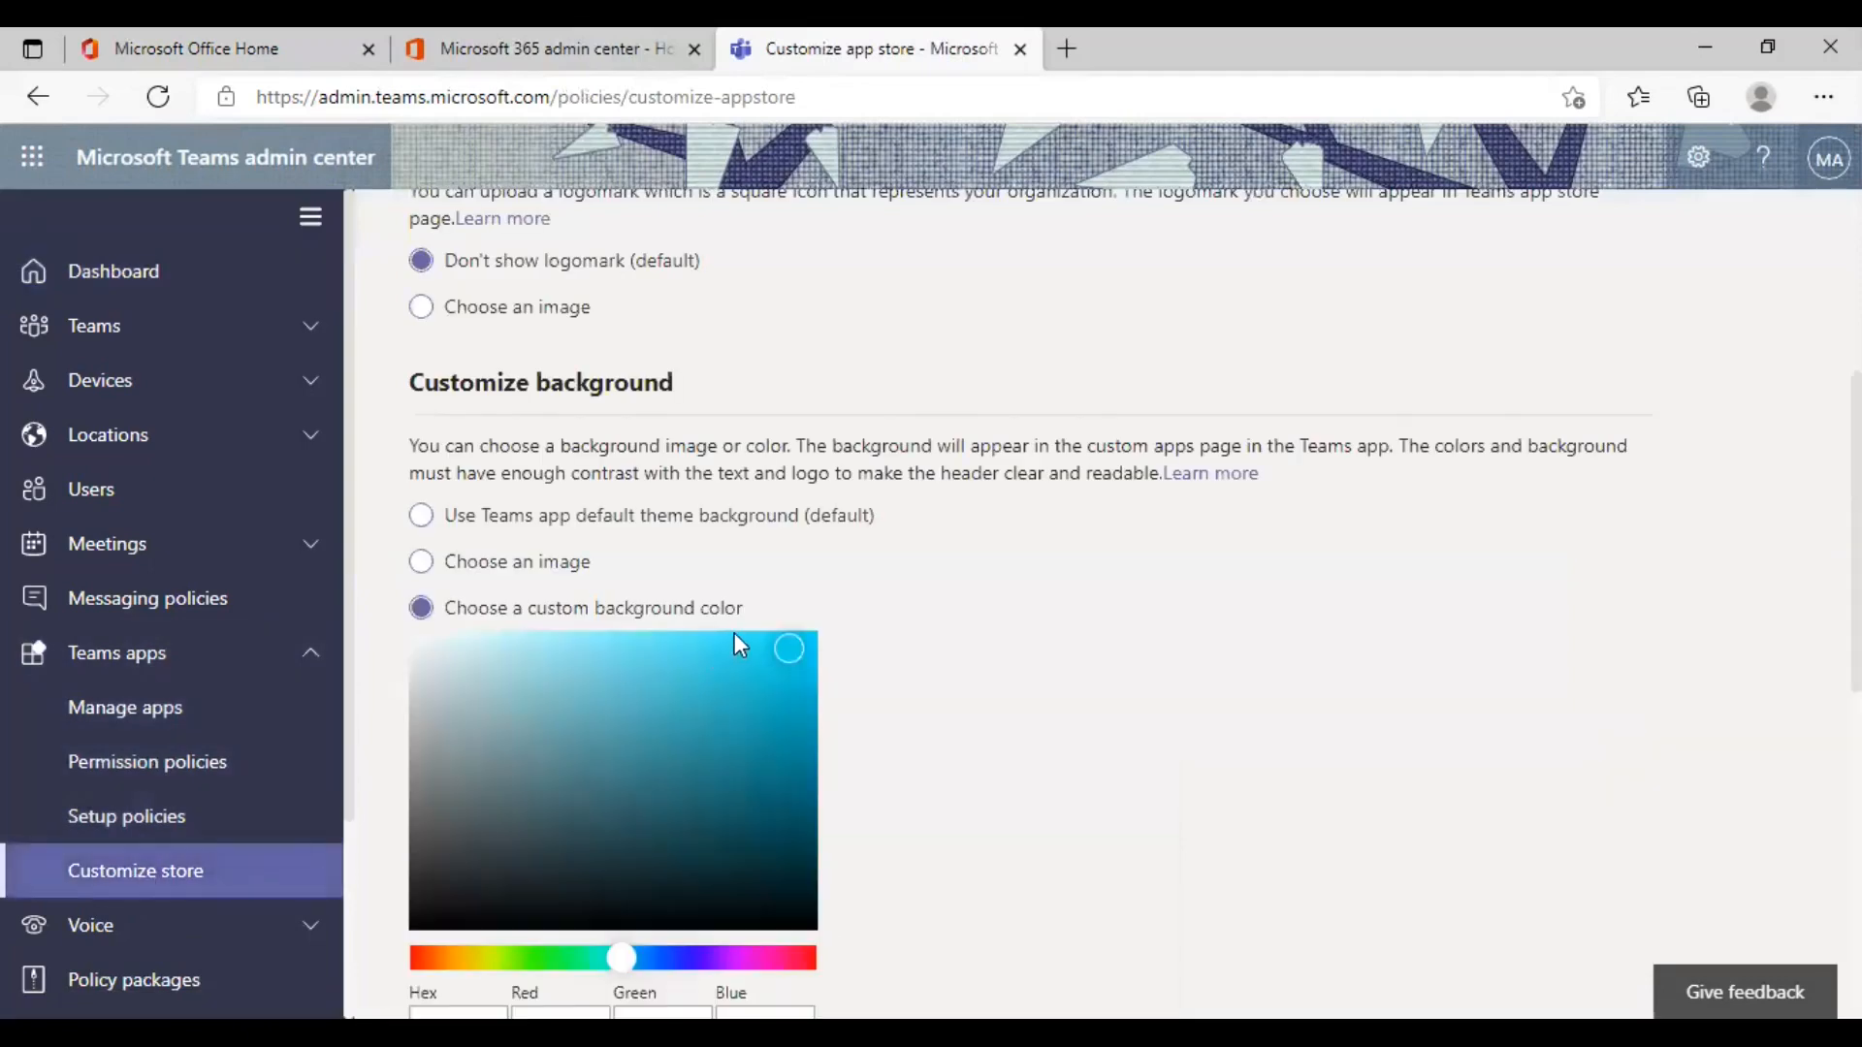
pyautogui.scroll(5, 737, 635)
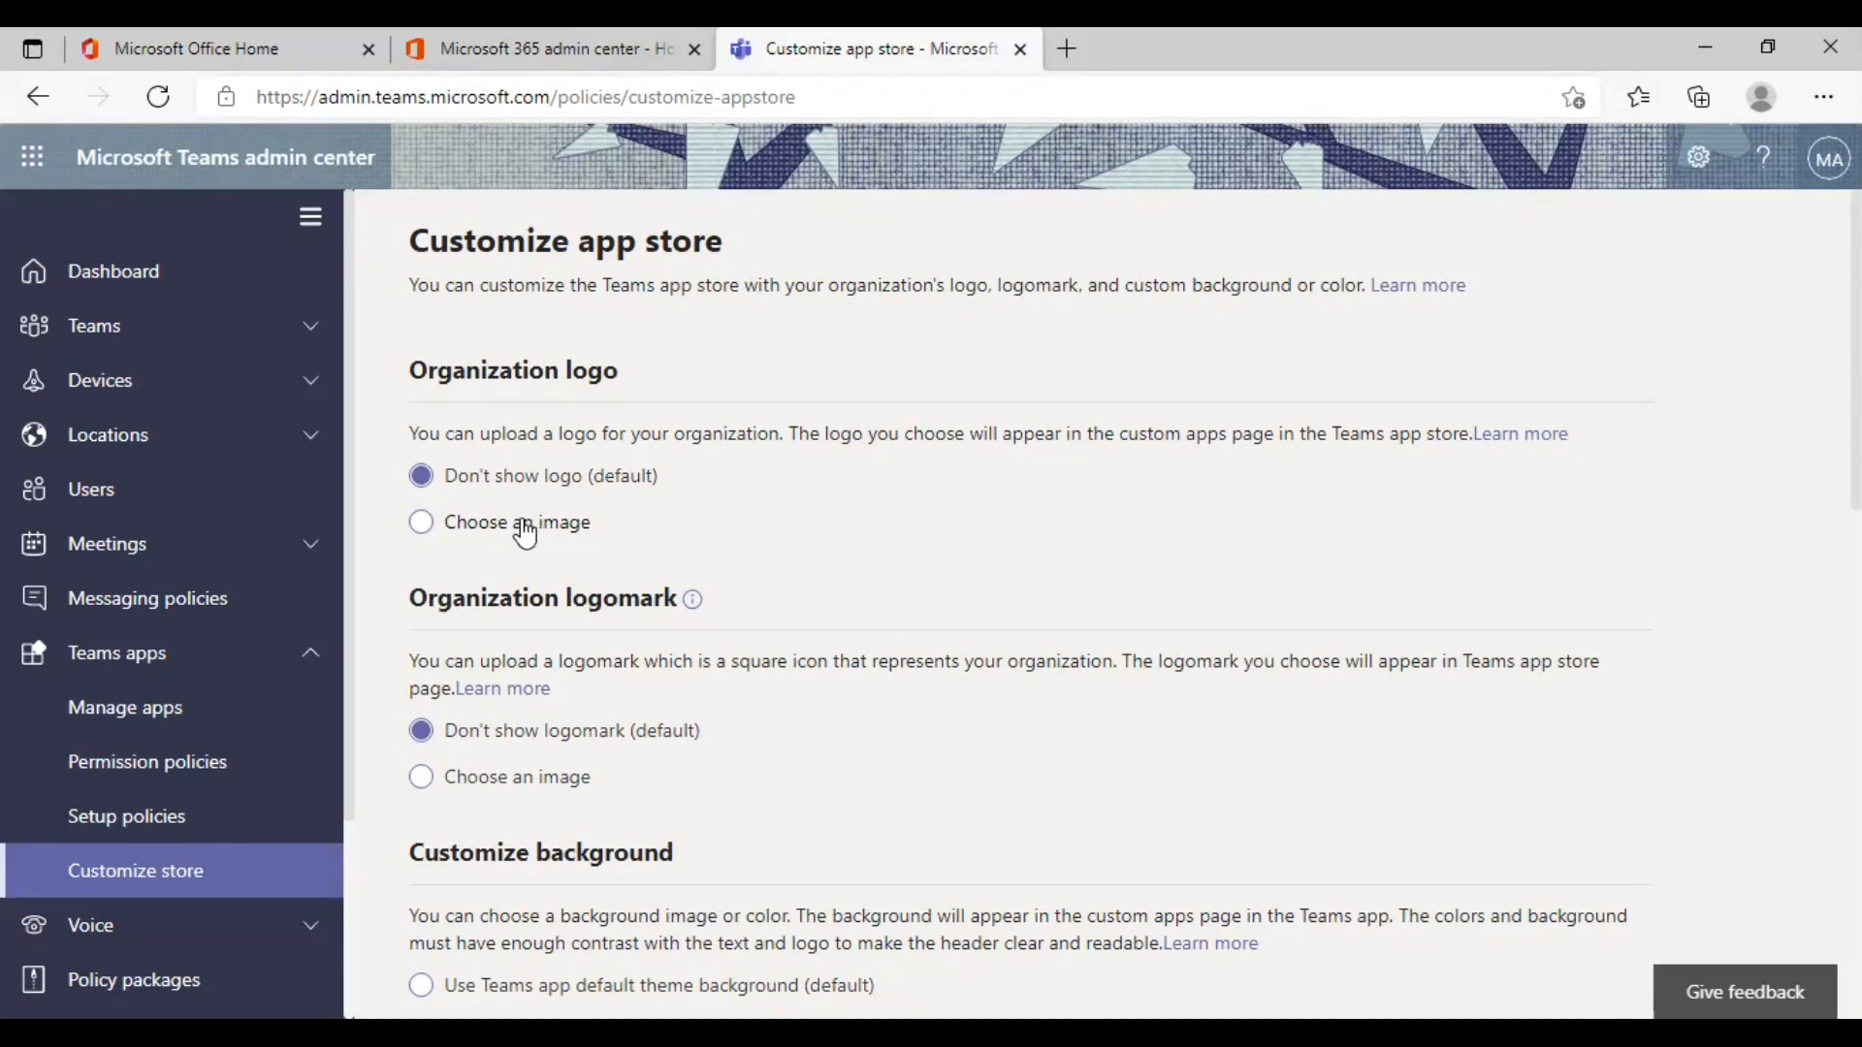
# Step: Set the organization logo to a chosen image and upload the file Custom App Store Organization Logo from Downloads
pyautogui.click(525, 529)
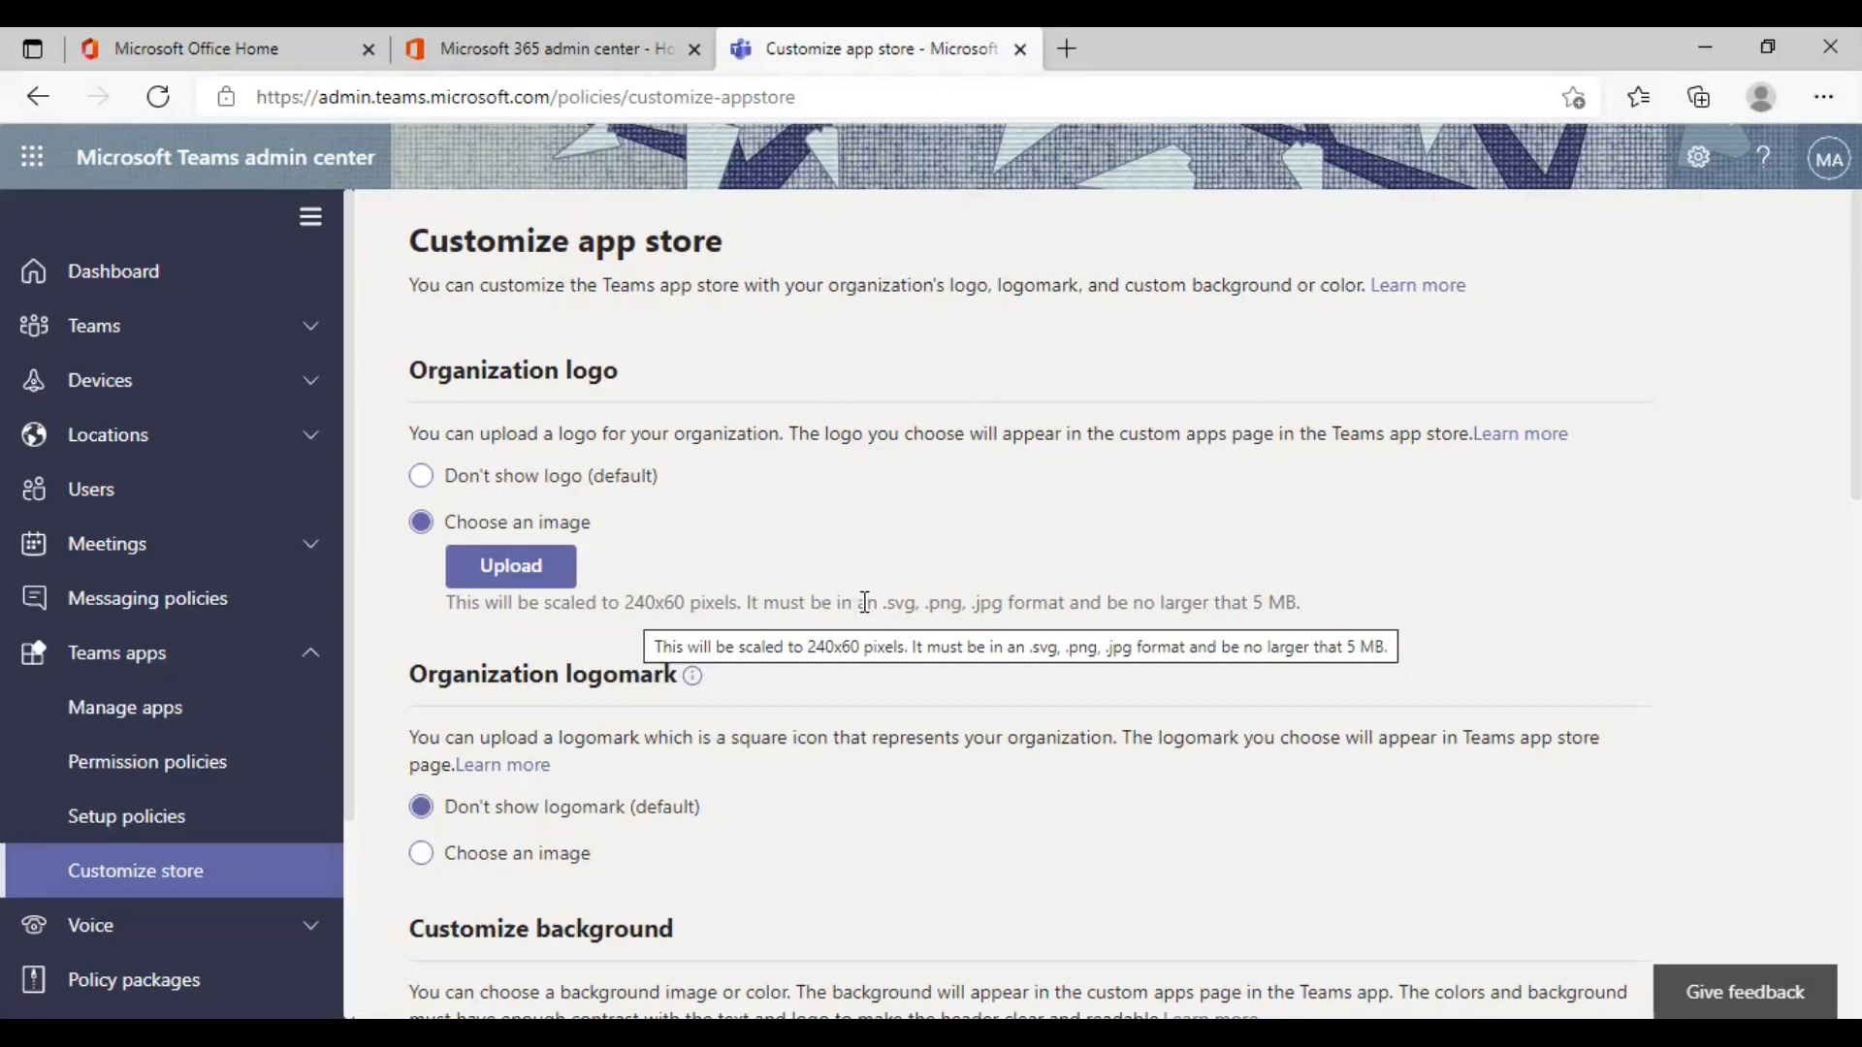
pyautogui.moveTo(864, 602); pyautogui.dragTo(1305, 604)
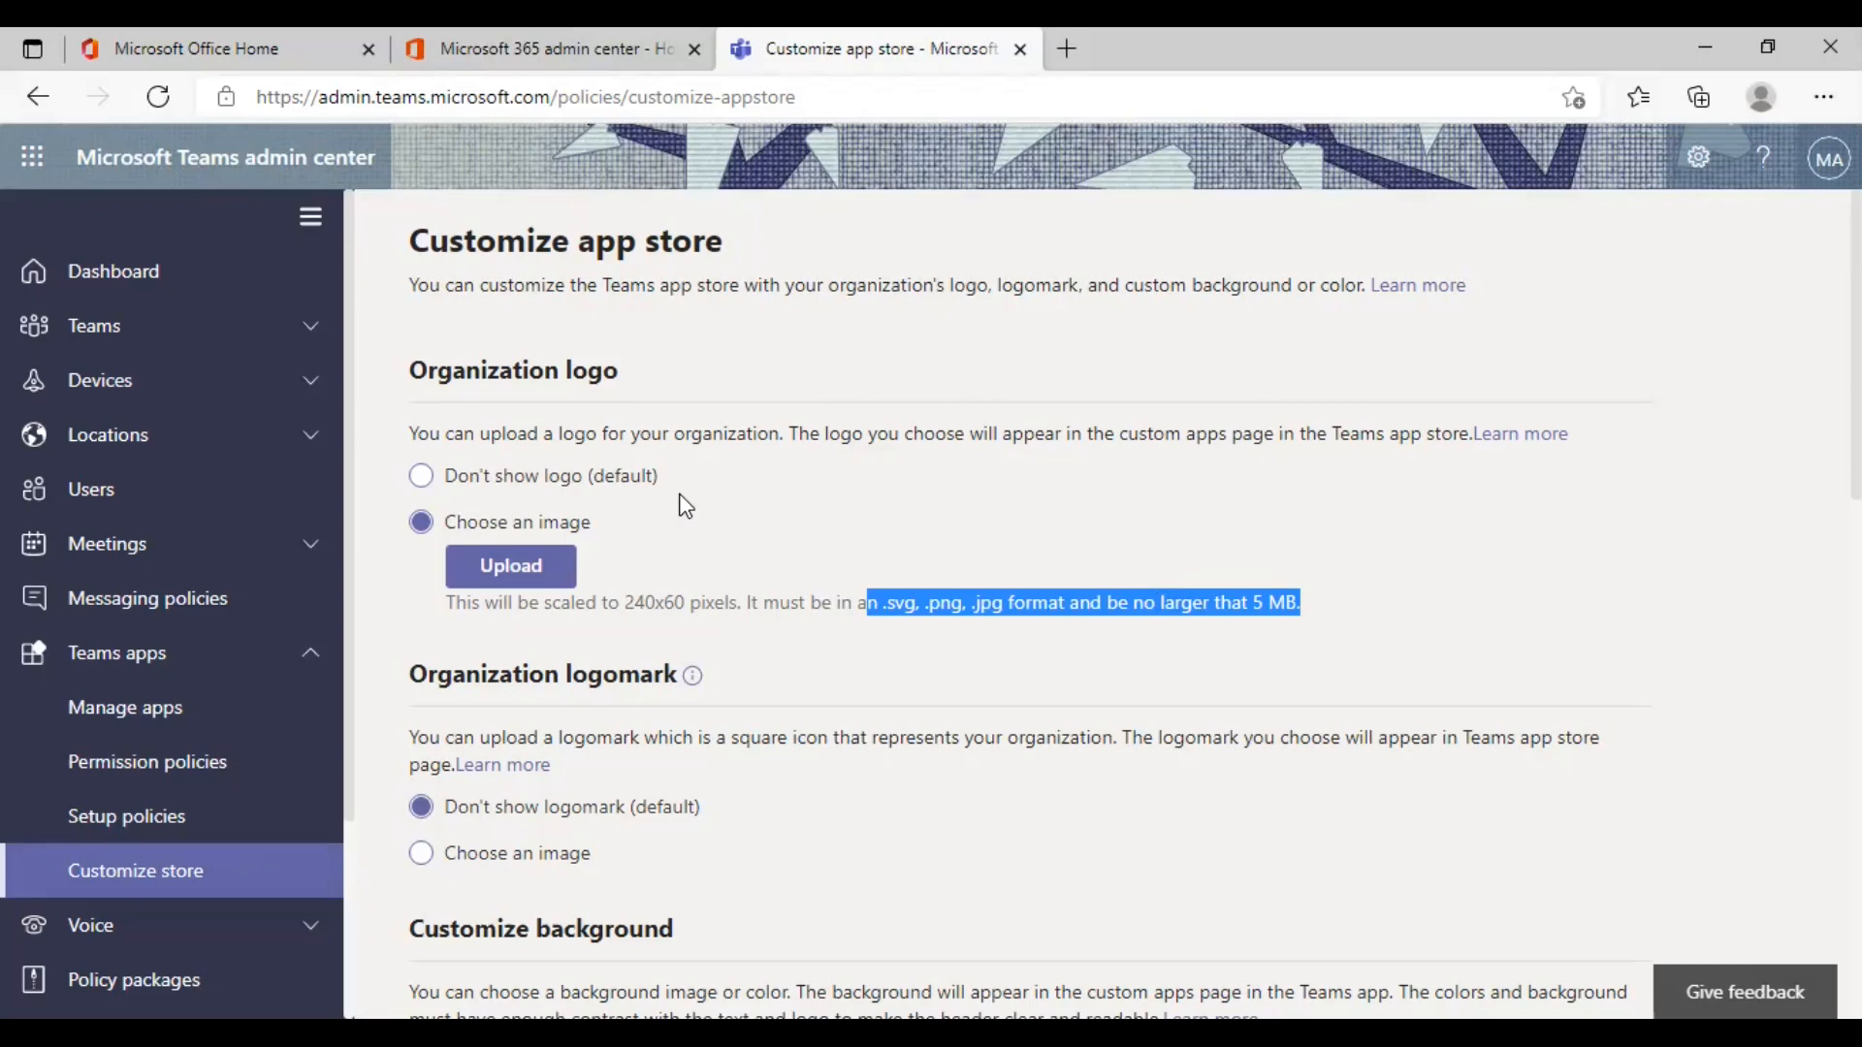
pyautogui.click(529, 569)
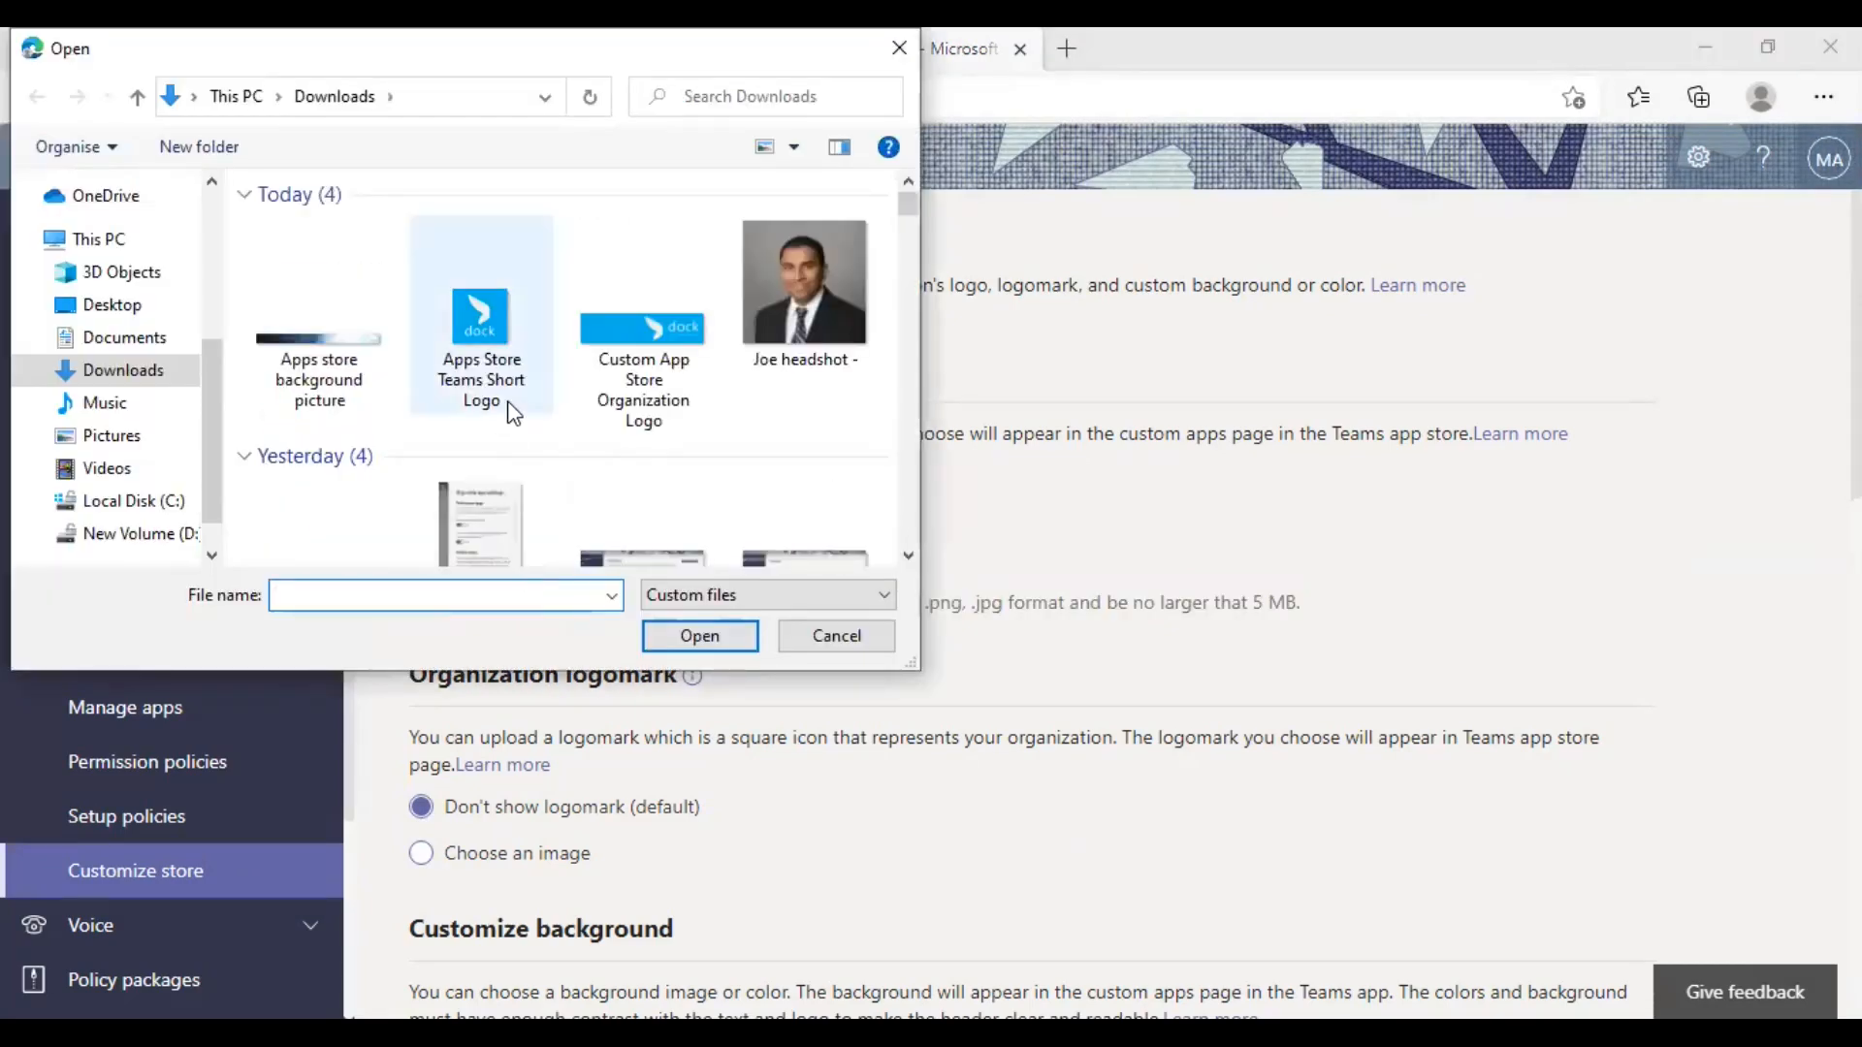
pyautogui.doubleClick(652, 374)
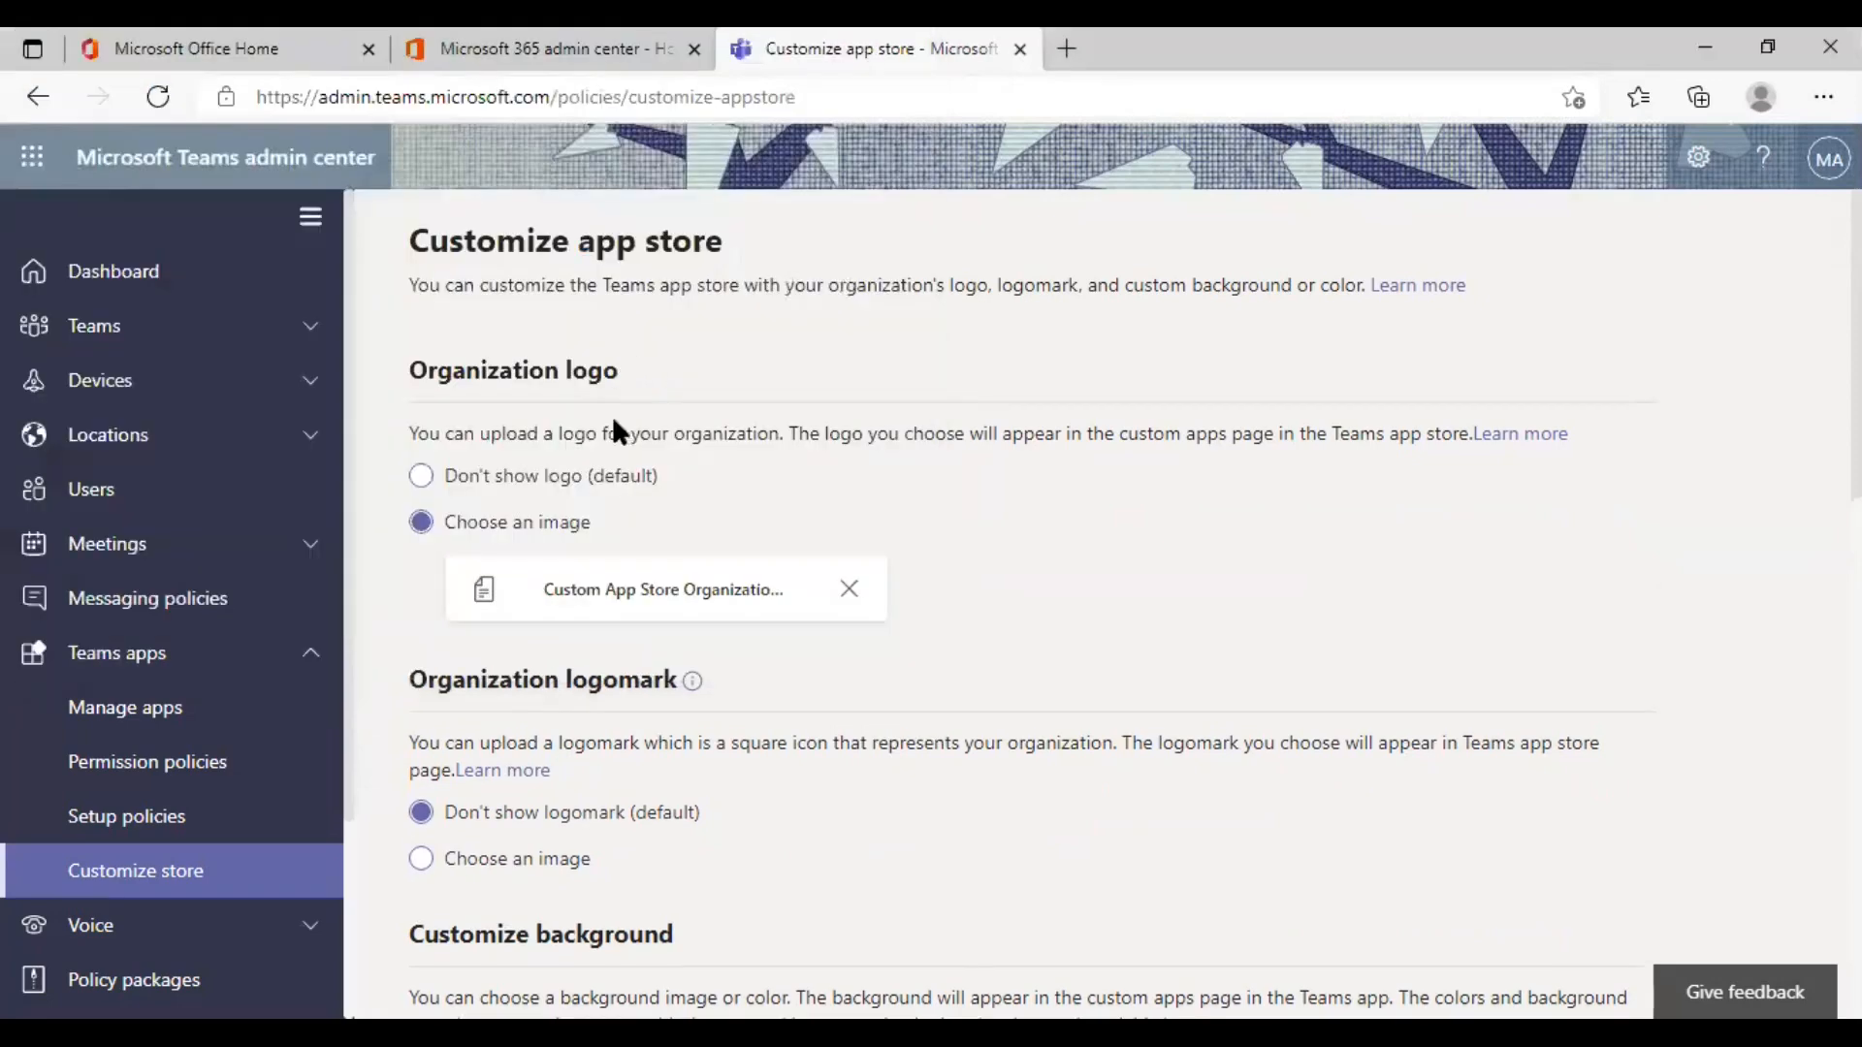
# Step: Set the organization logomark to a chosen image and upload the file Apps Store Teams Short Logo from Downloads
pyautogui.scroll(-1, 698, 533)
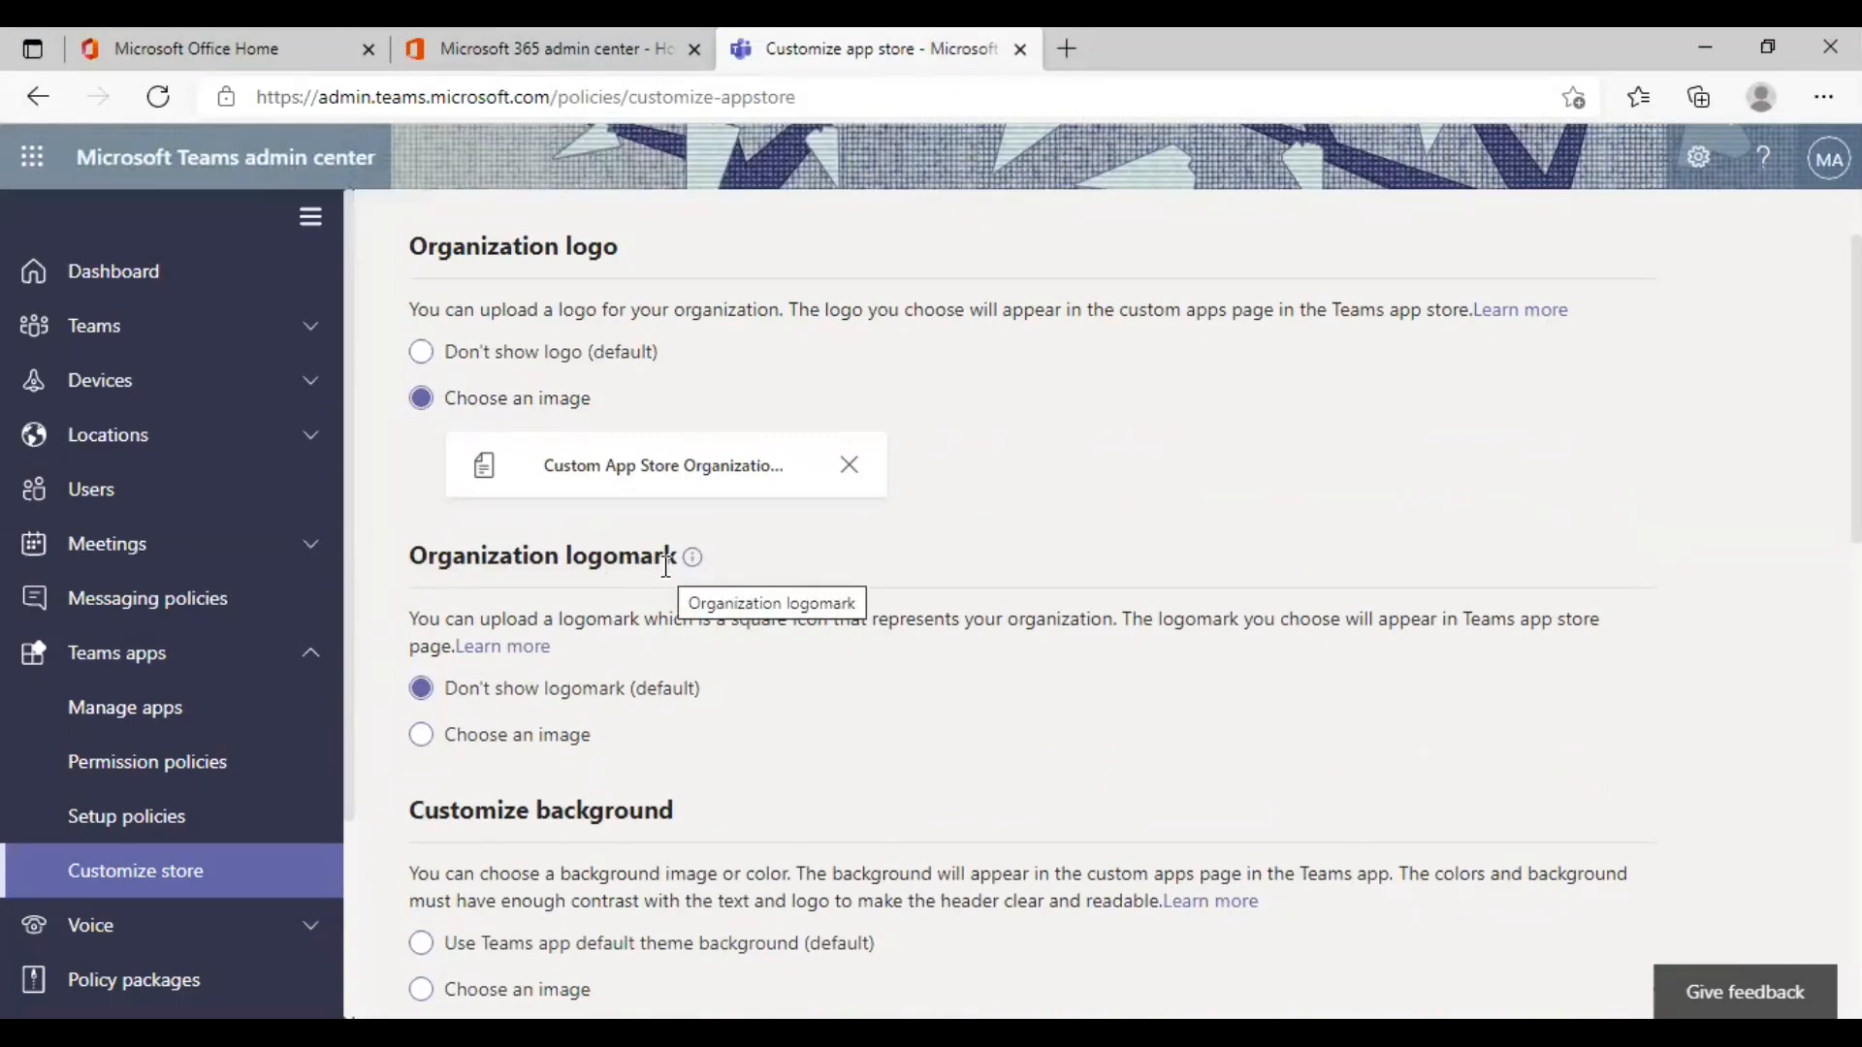
pyautogui.scroll(-1, 667, 565)
pyautogui.click(497, 610)
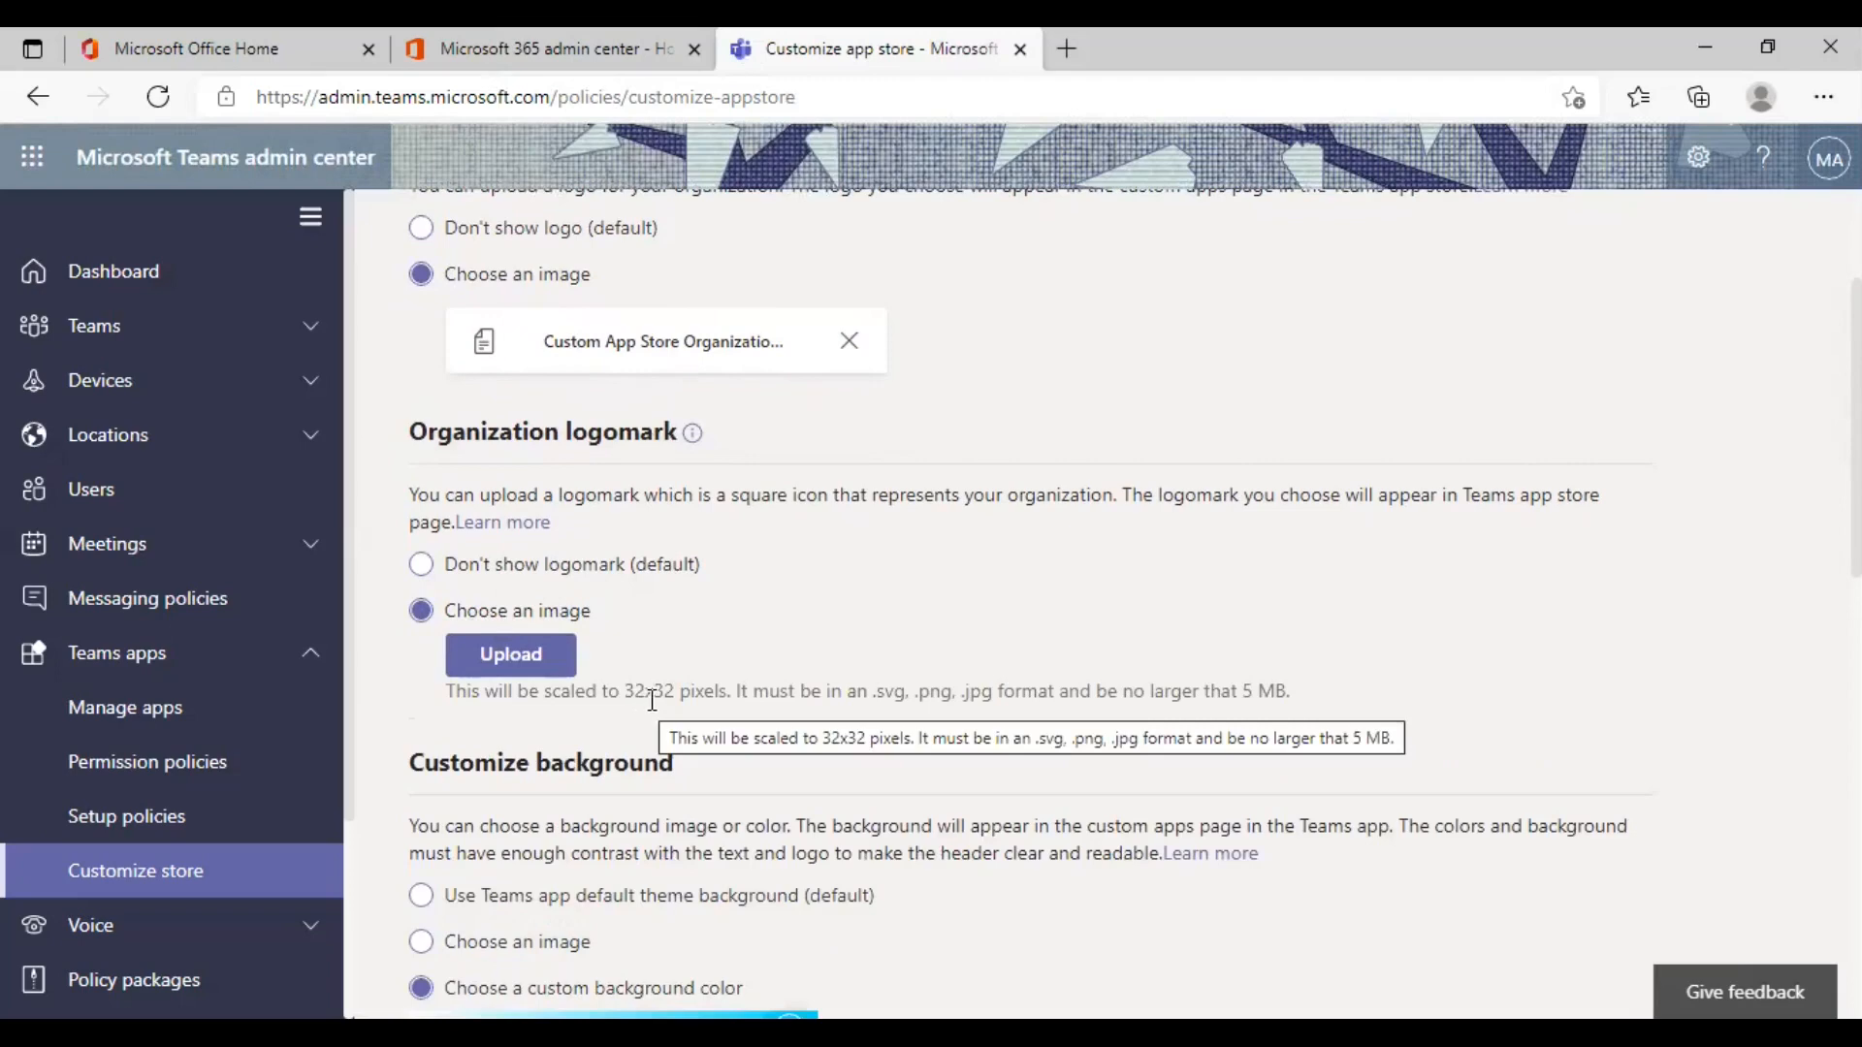
pyautogui.click(537, 654)
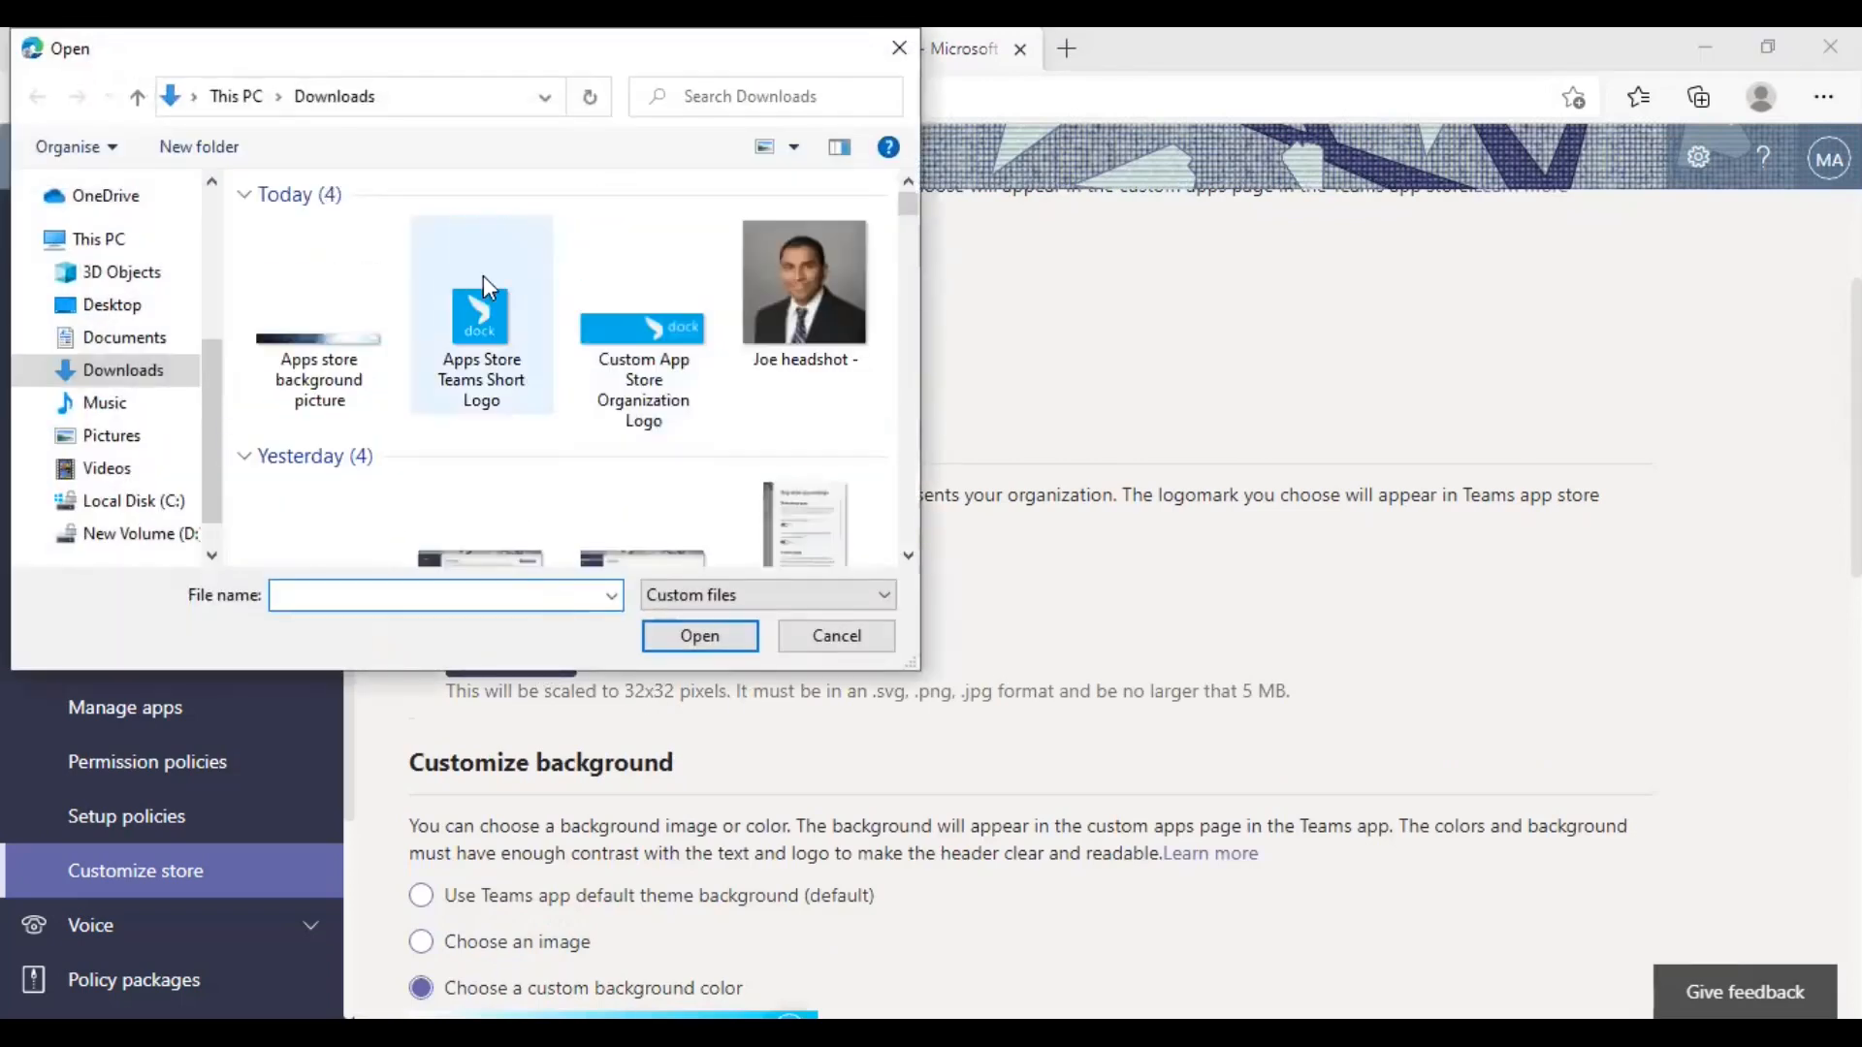
pyautogui.click(480, 310)
pyautogui.doubleClick(480, 310)
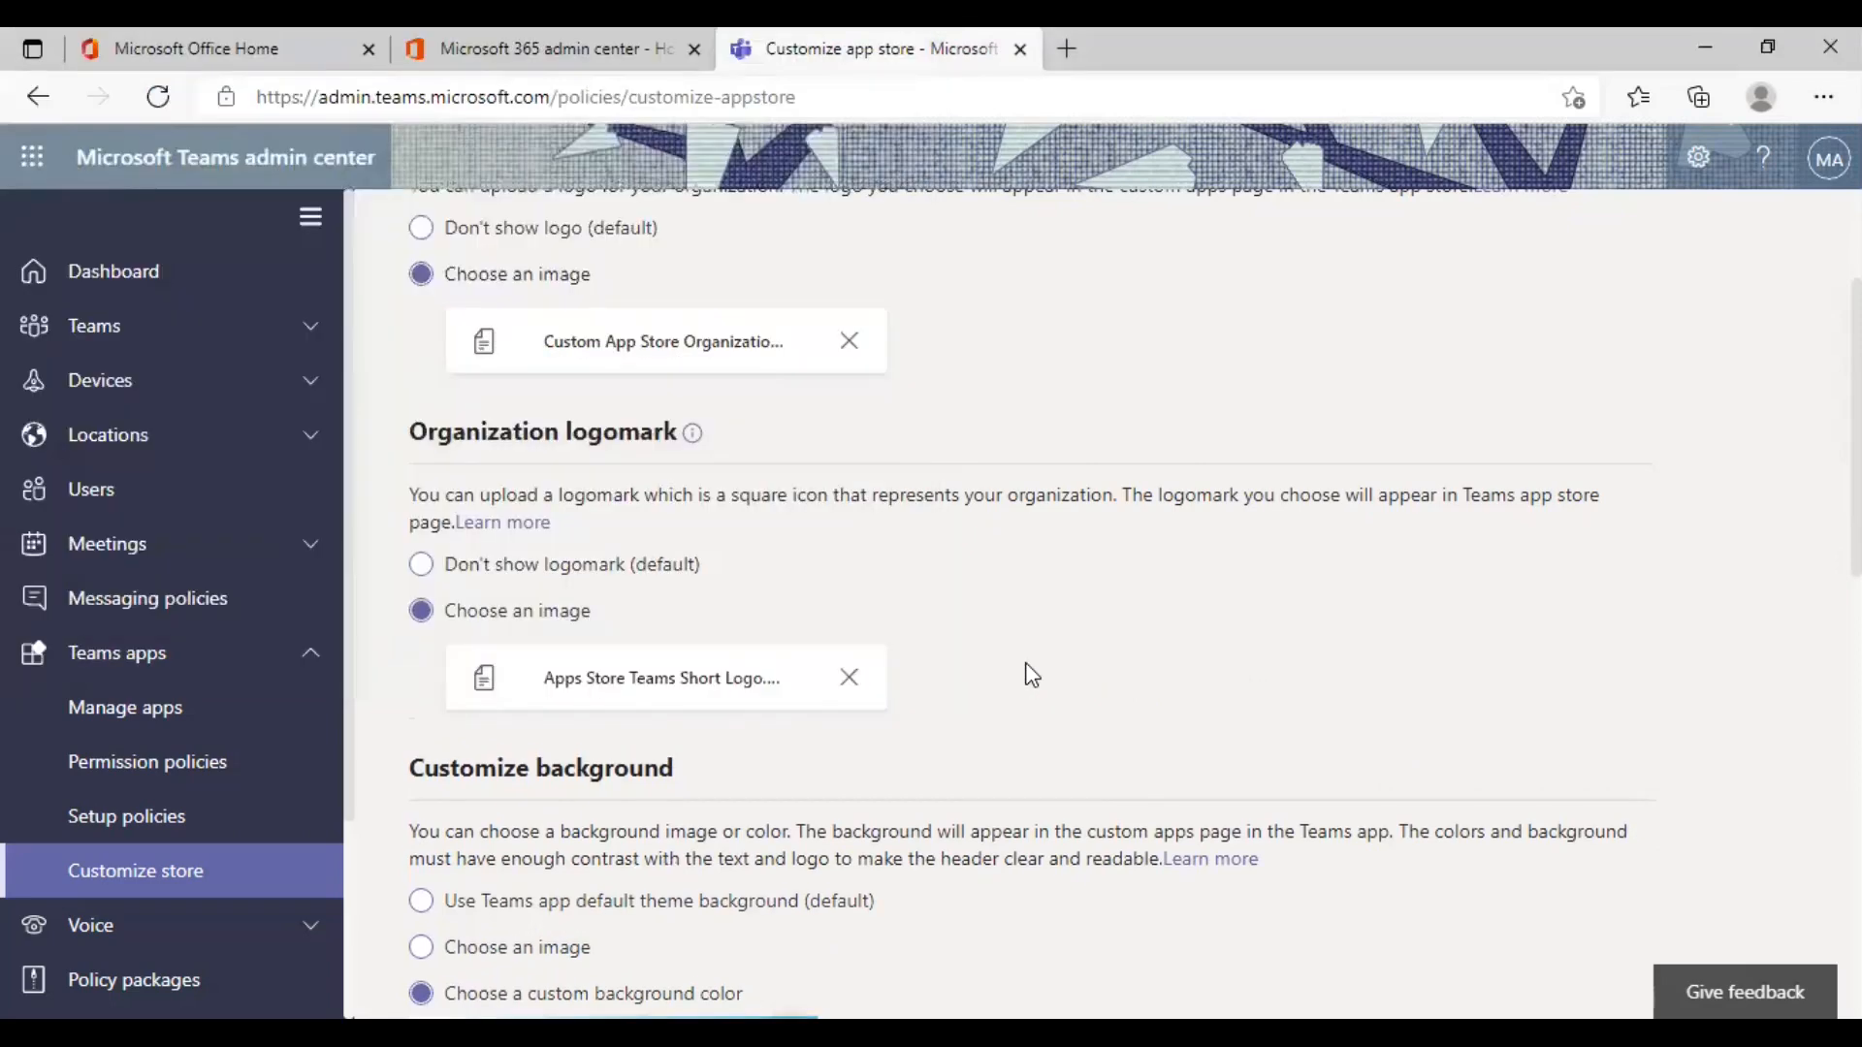
# Step: Try out a bright pink custom background color for the custom apps page
pyautogui.scroll(-1, 1028, 674)
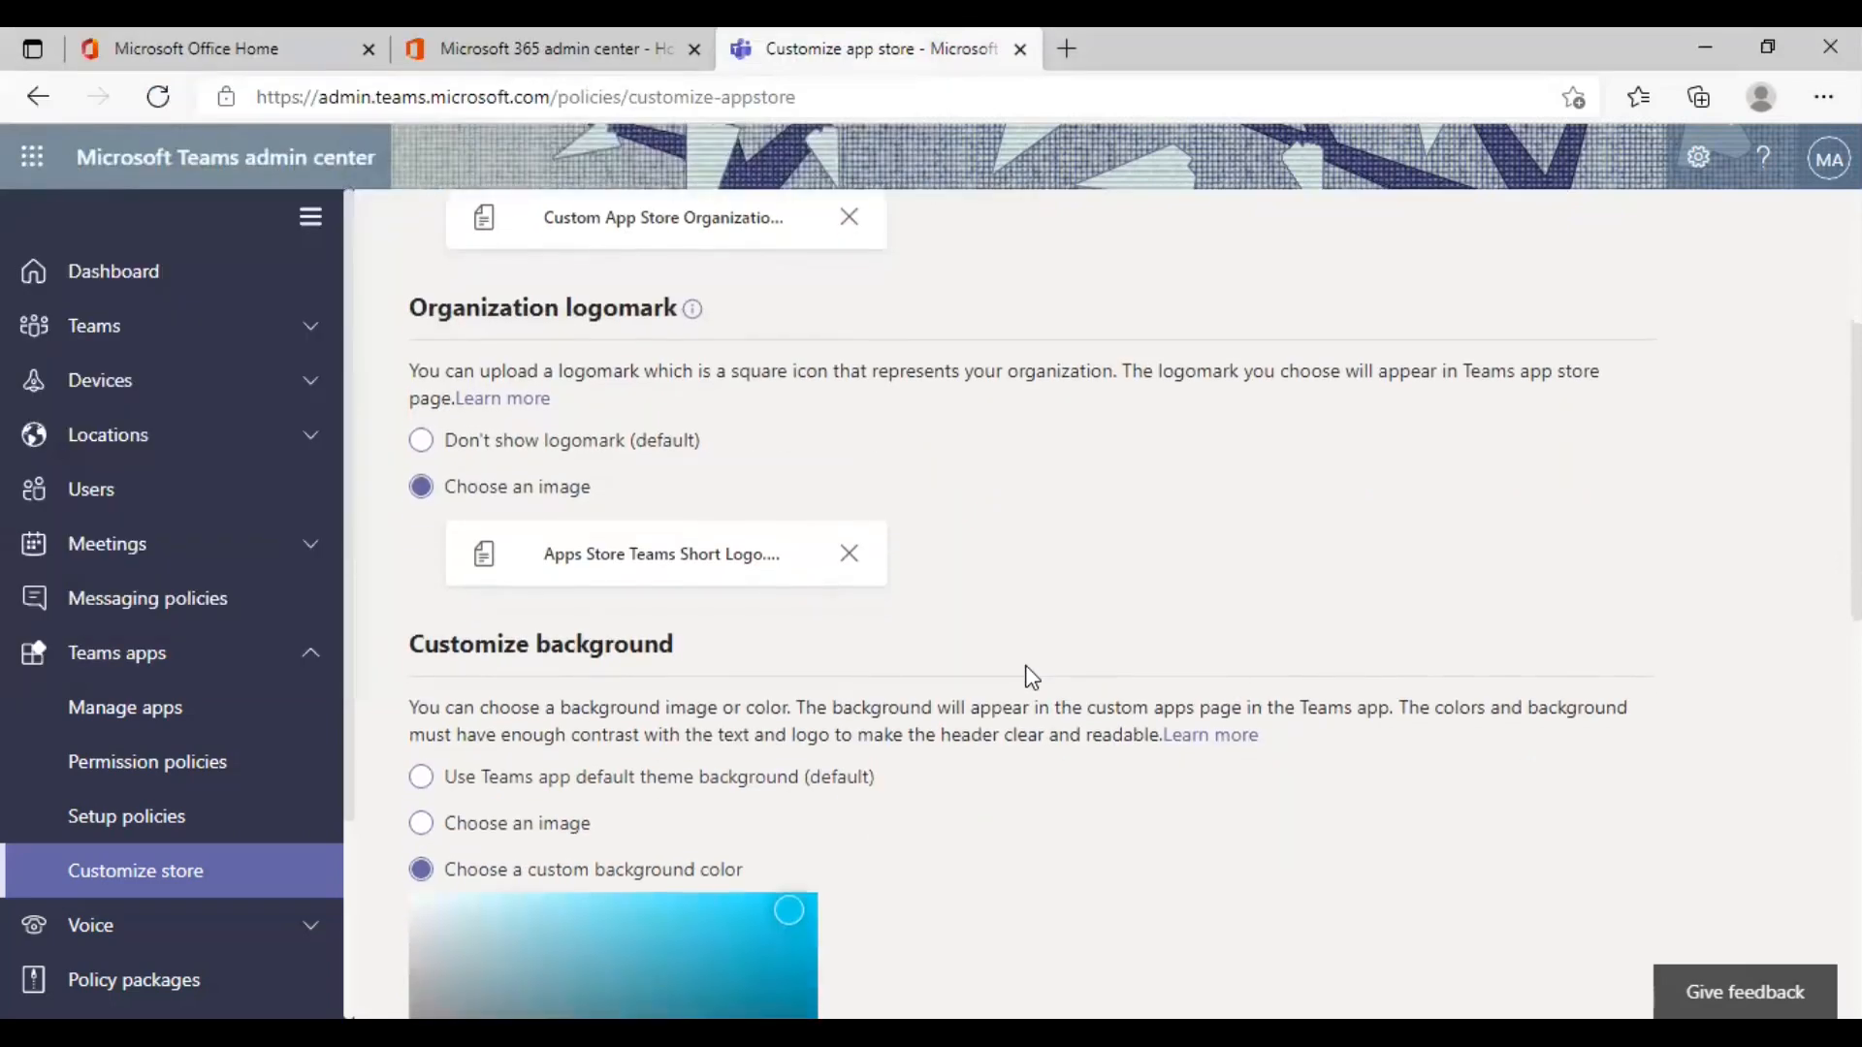
pyautogui.scroll(-1, 916, 647)
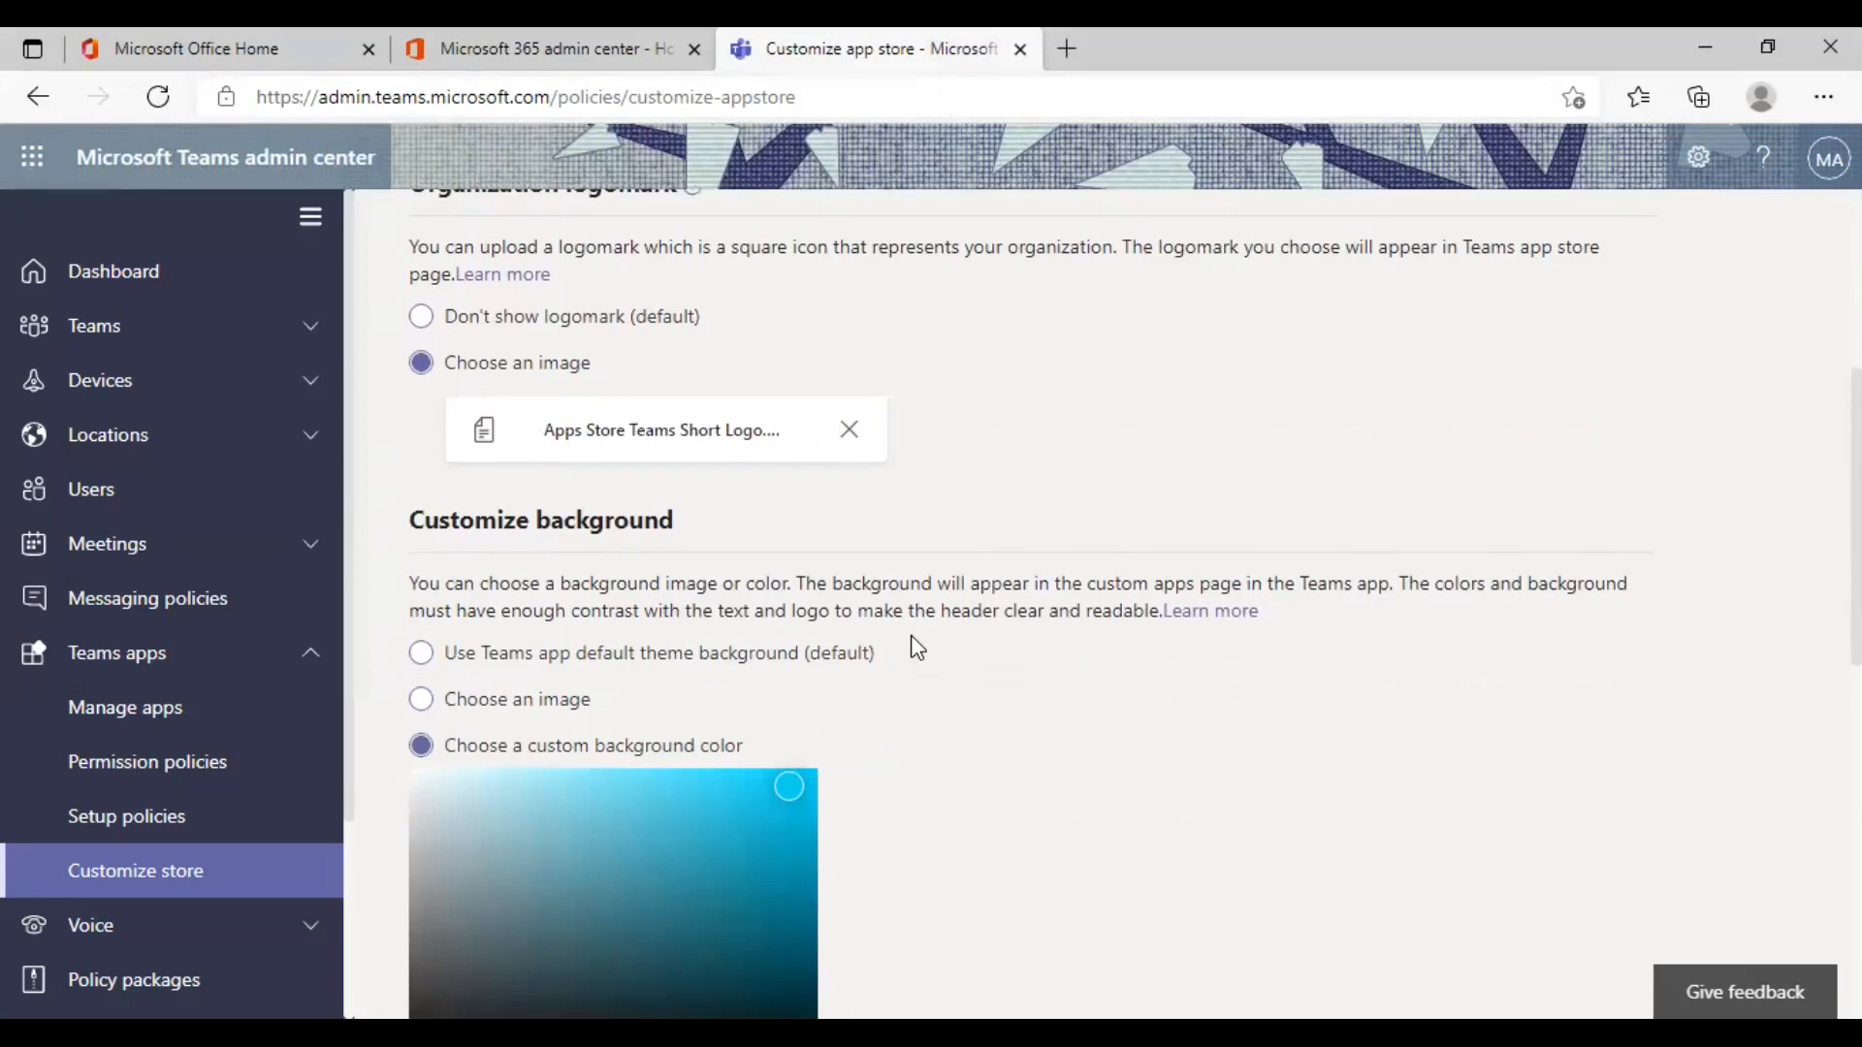
pyautogui.scroll(-1, 876, 630)
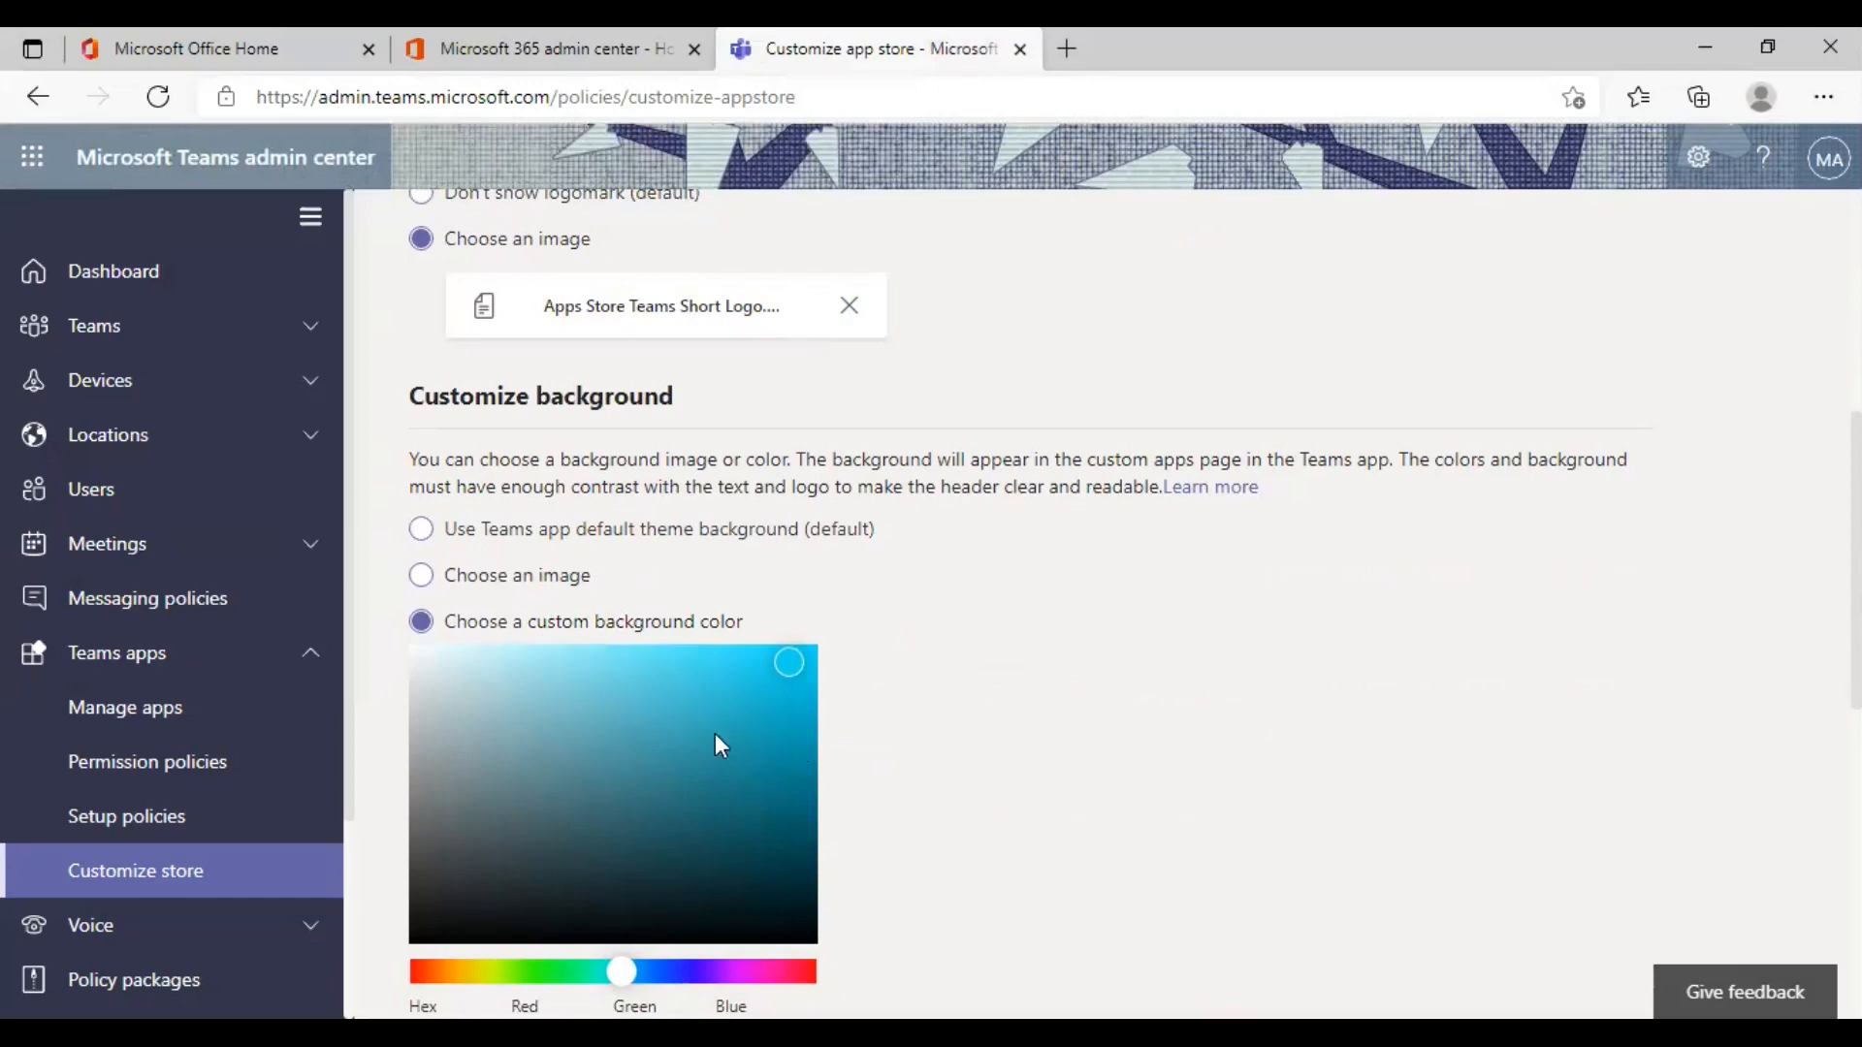
pyautogui.scroll(-1, 692, 720)
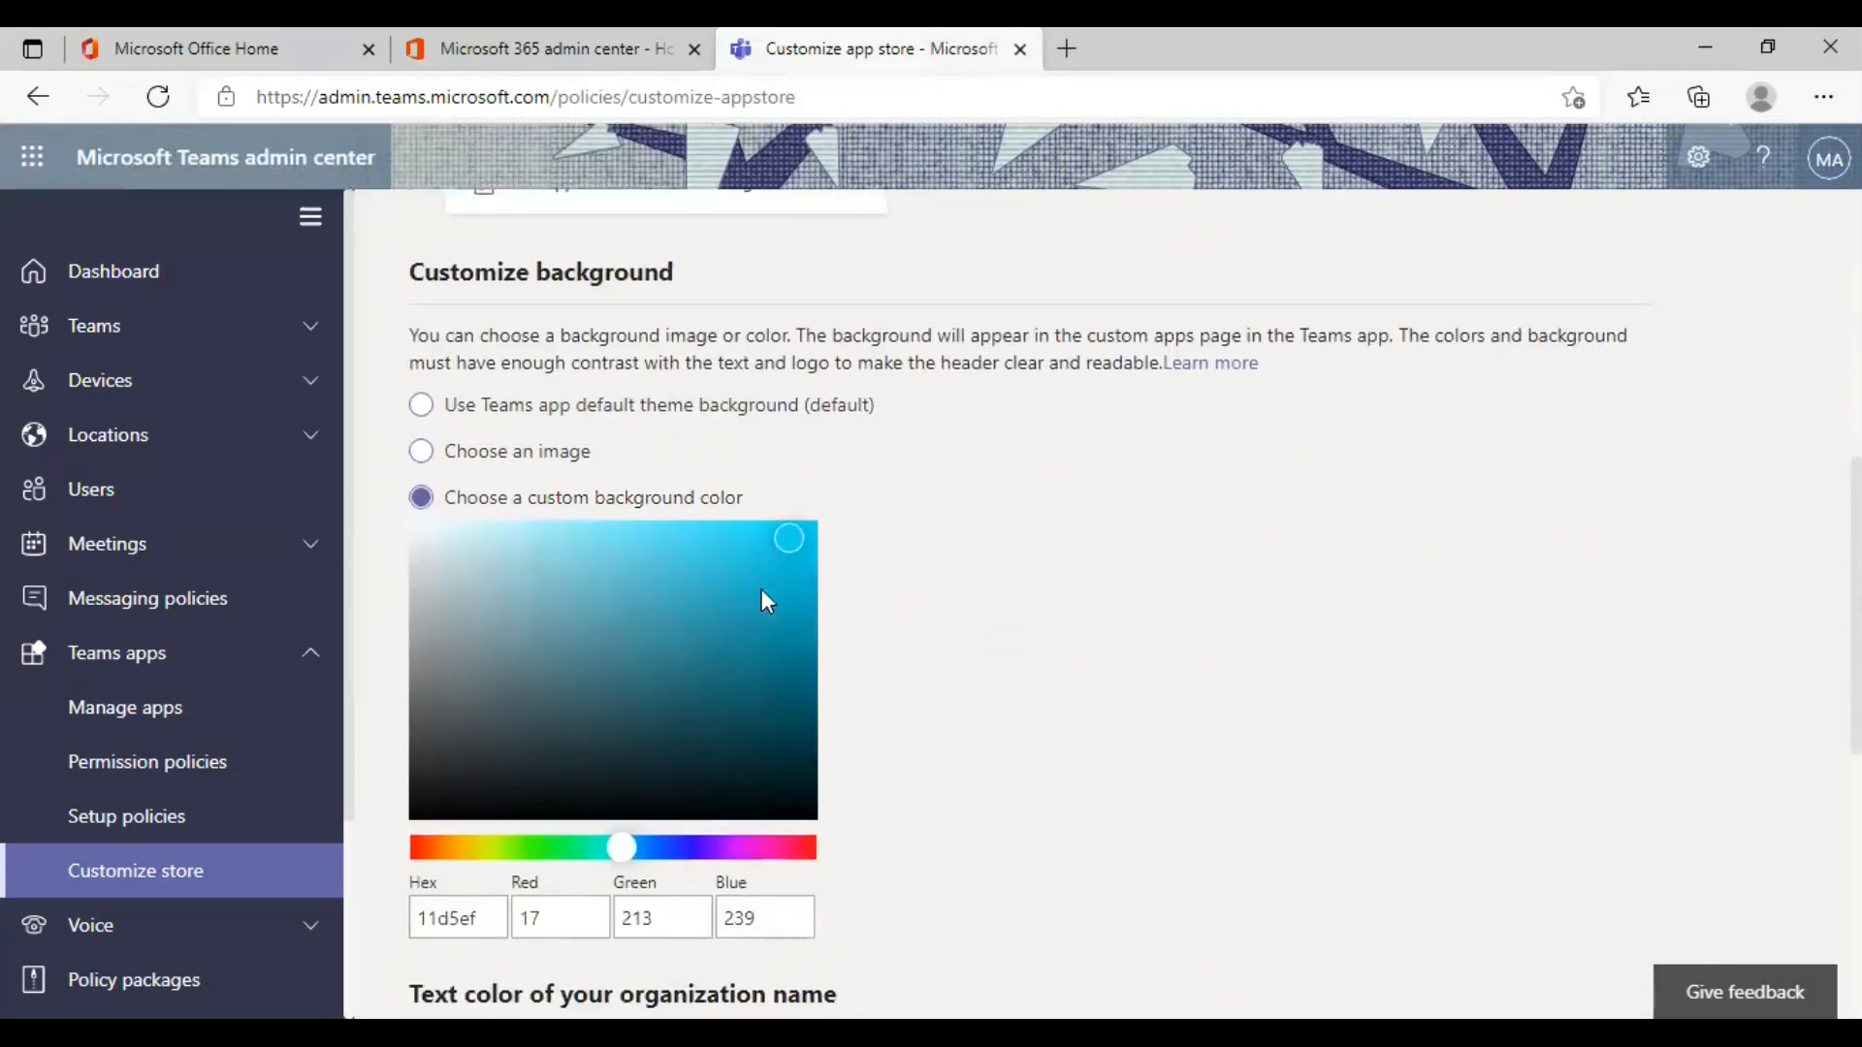
pyautogui.click(744, 613)
pyautogui.click(770, 848)
pyautogui.click(754, 659)
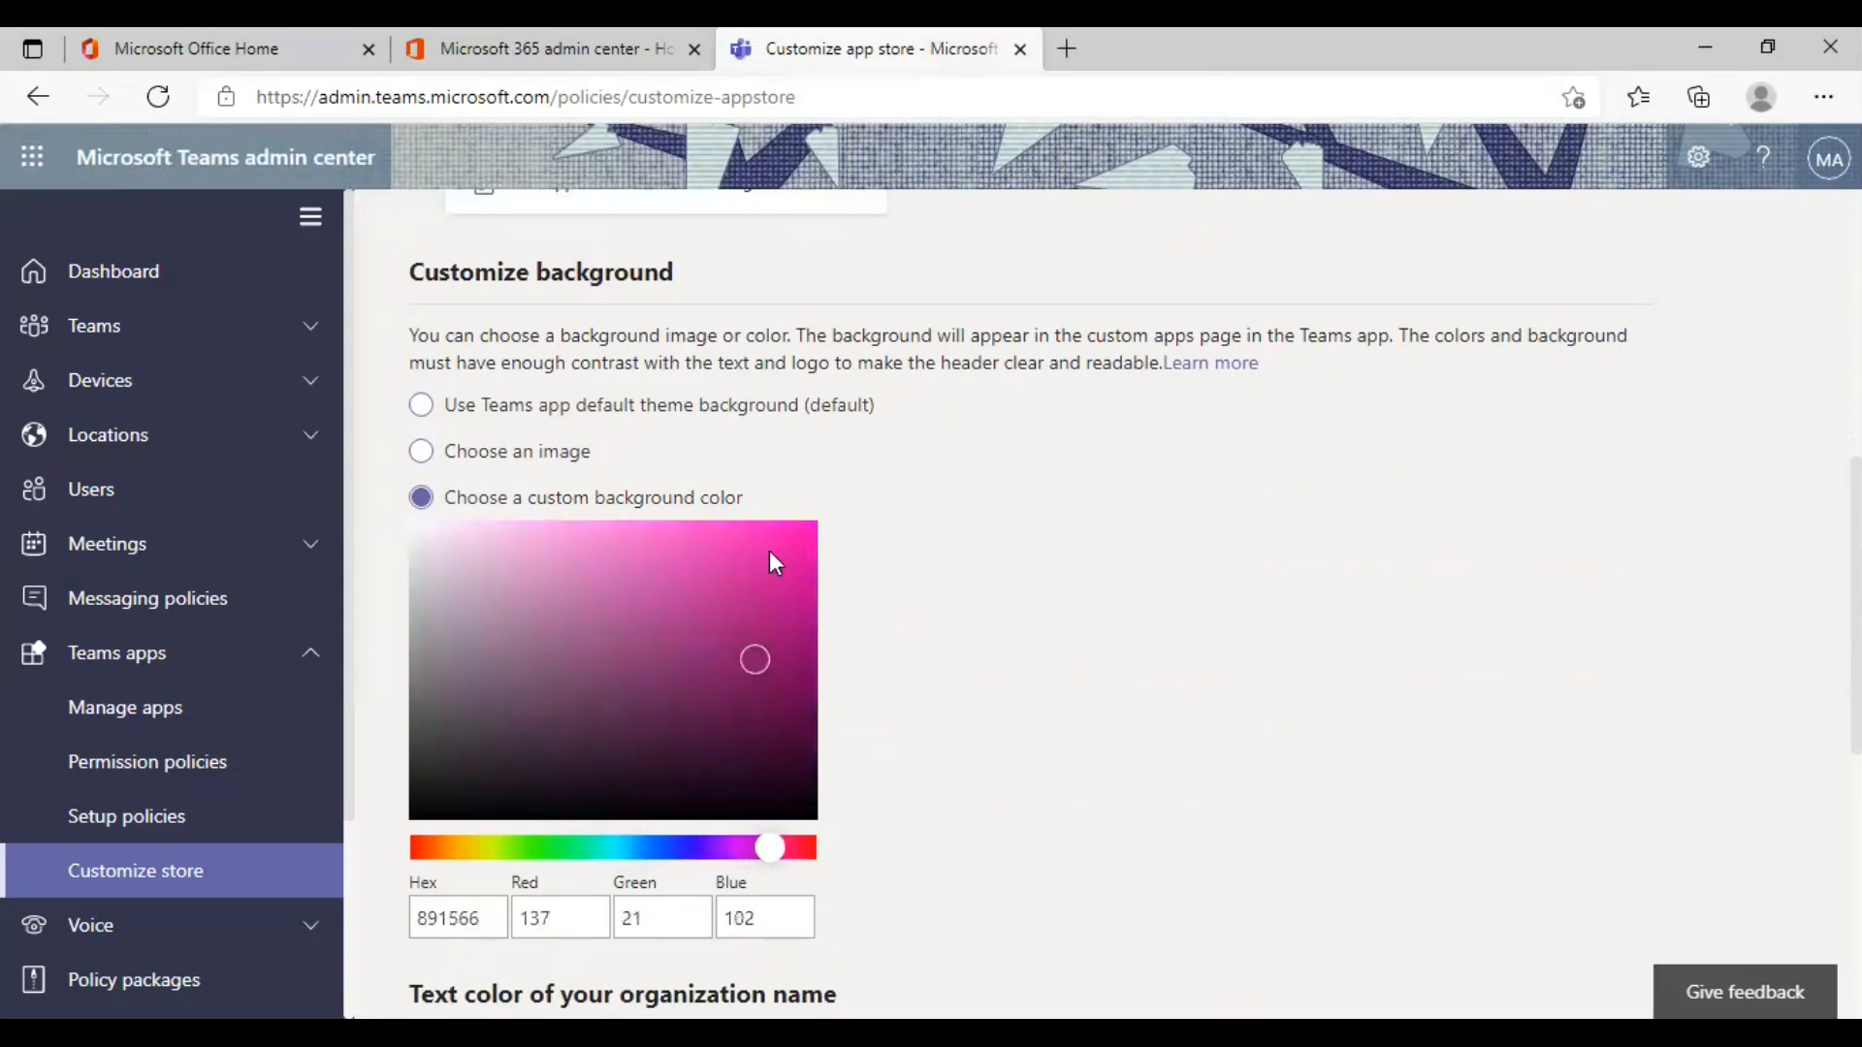
pyautogui.click(771, 552)
# Step: Switch the background to a chosen image and upload the file Apps store background picture from Downloads
pyautogui.scroll(1, 1006, 673)
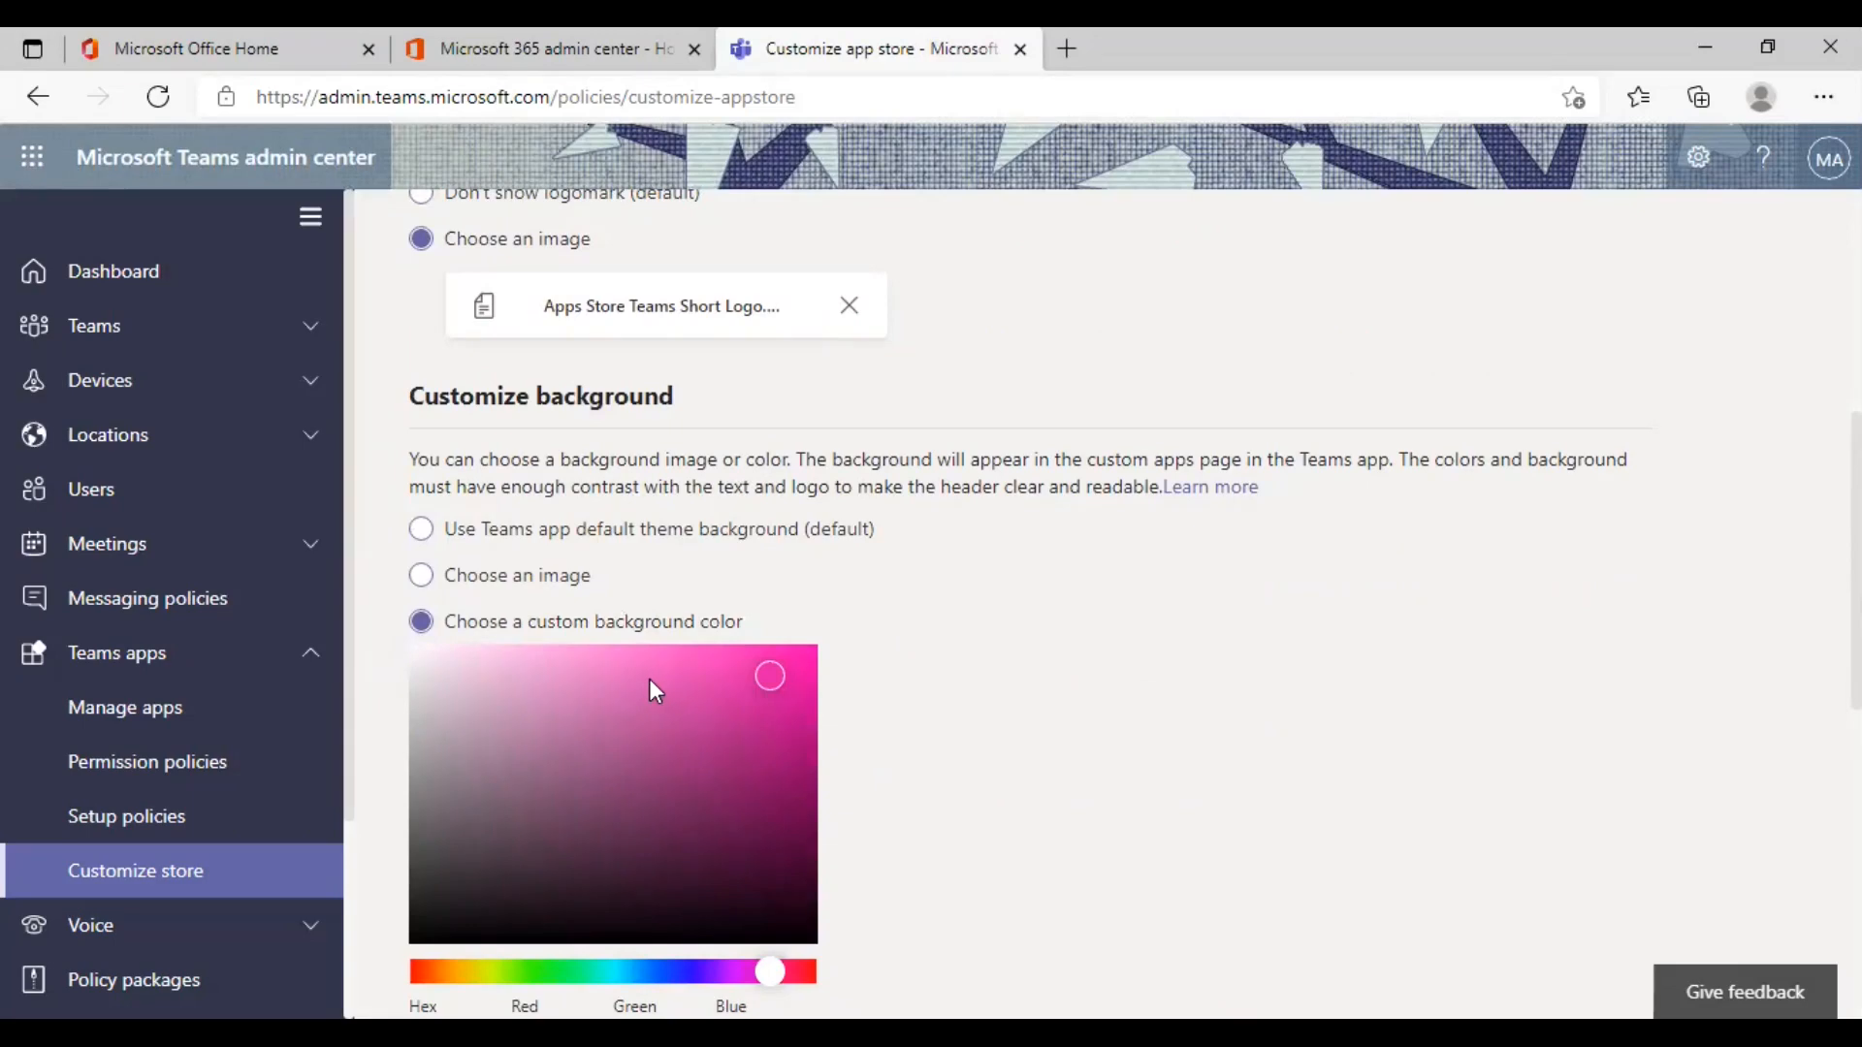
pyautogui.click(446, 578)
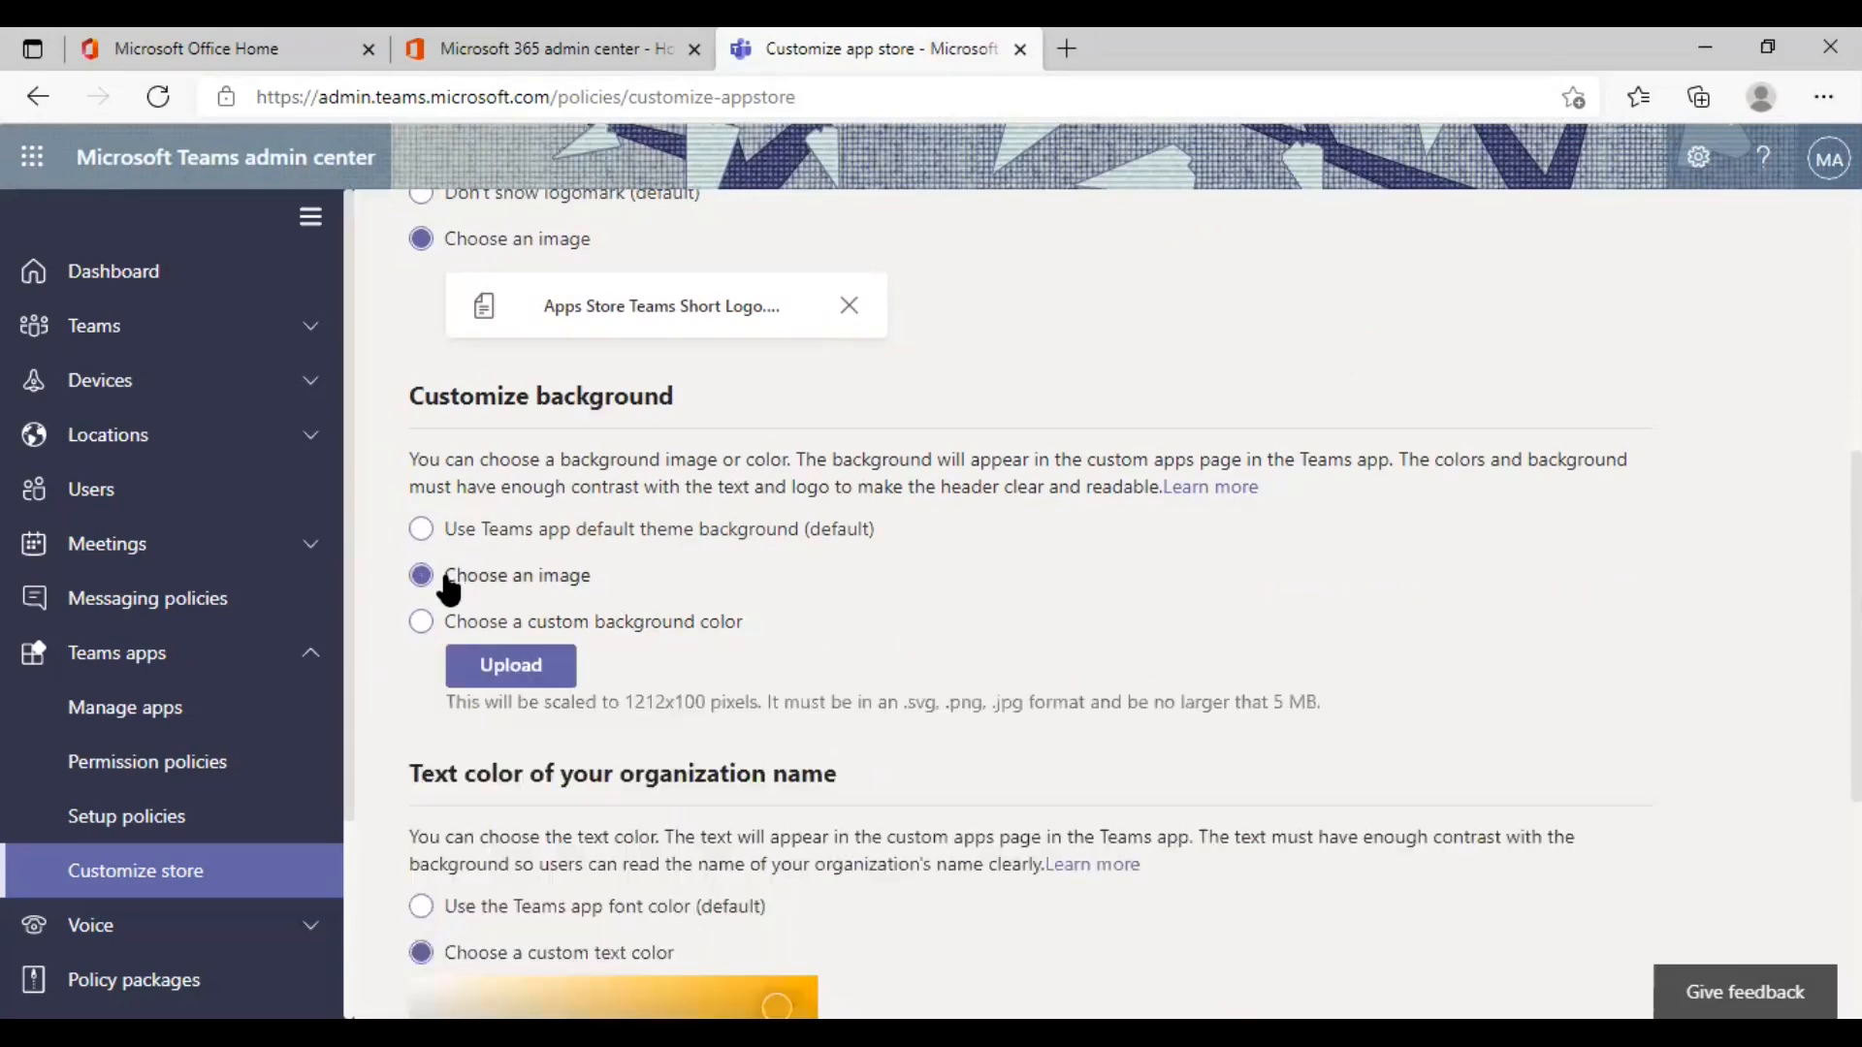
pyautogui.click(509, 667)
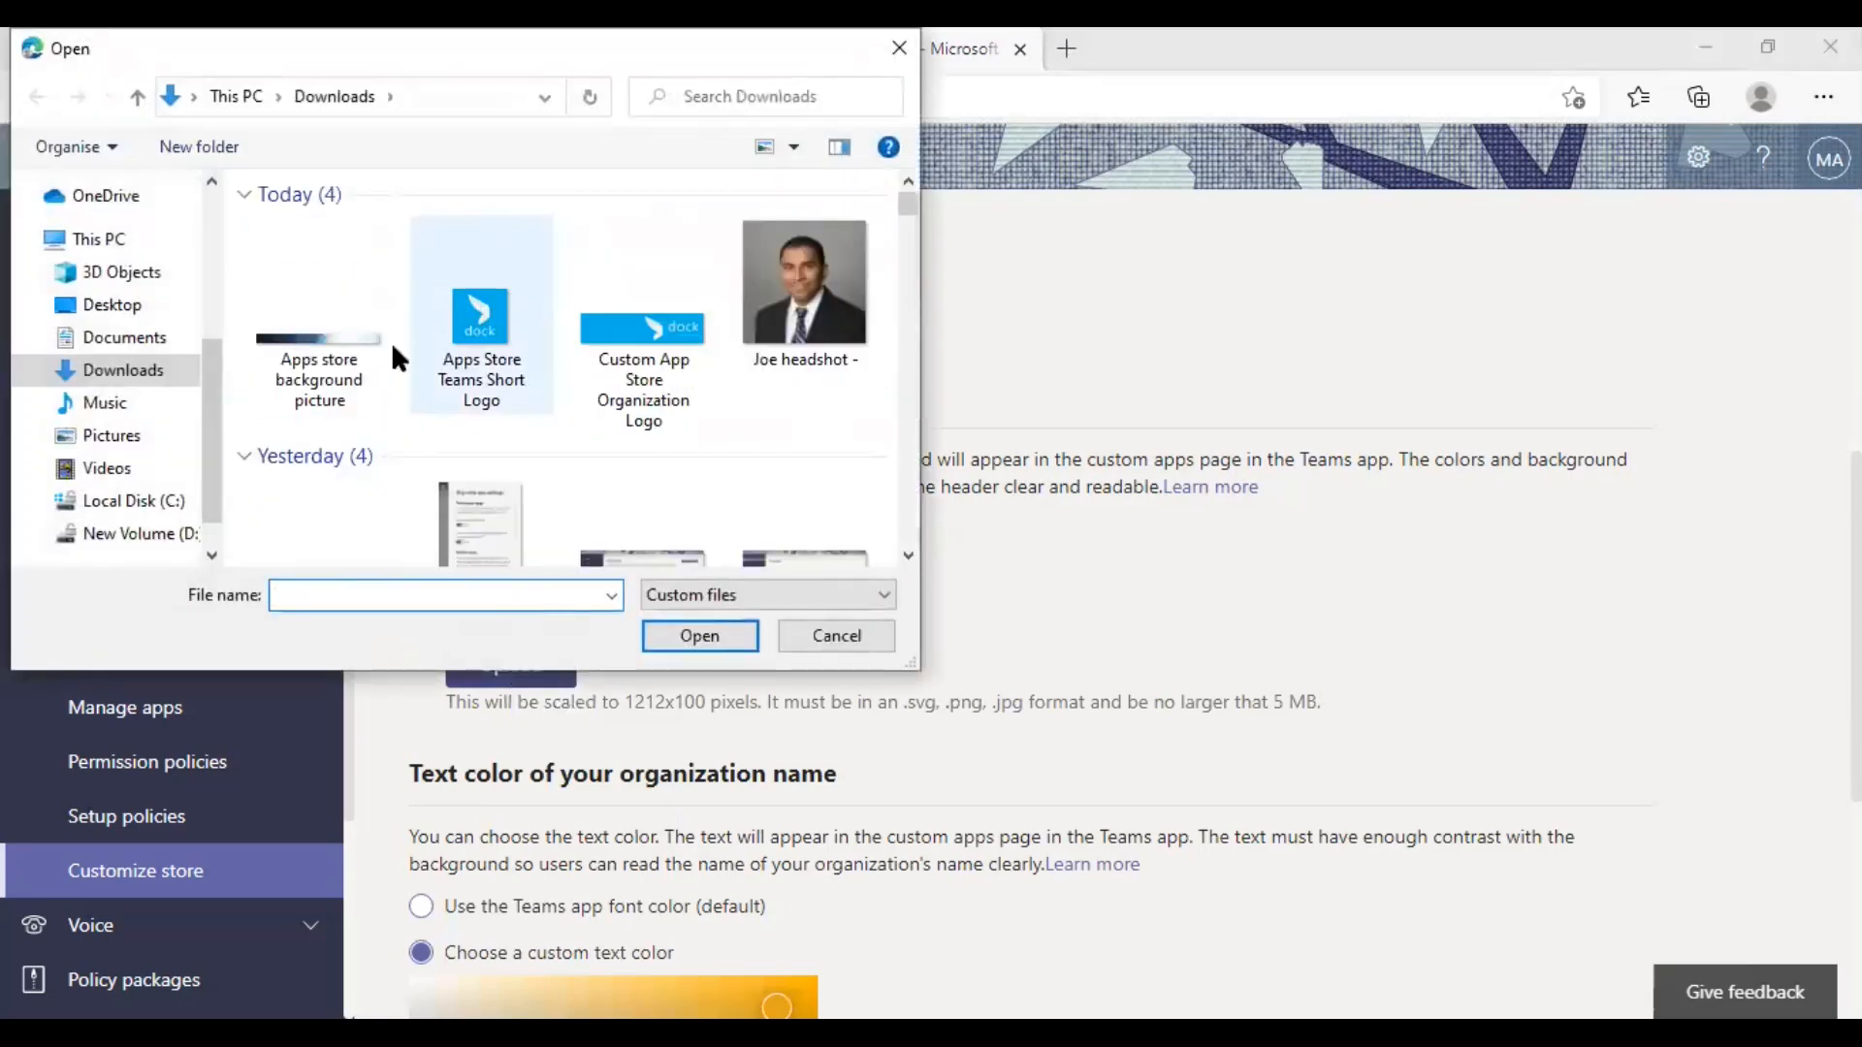
pyautogui.click(349, 369)
pyautogui.doubleClick(362, 388)
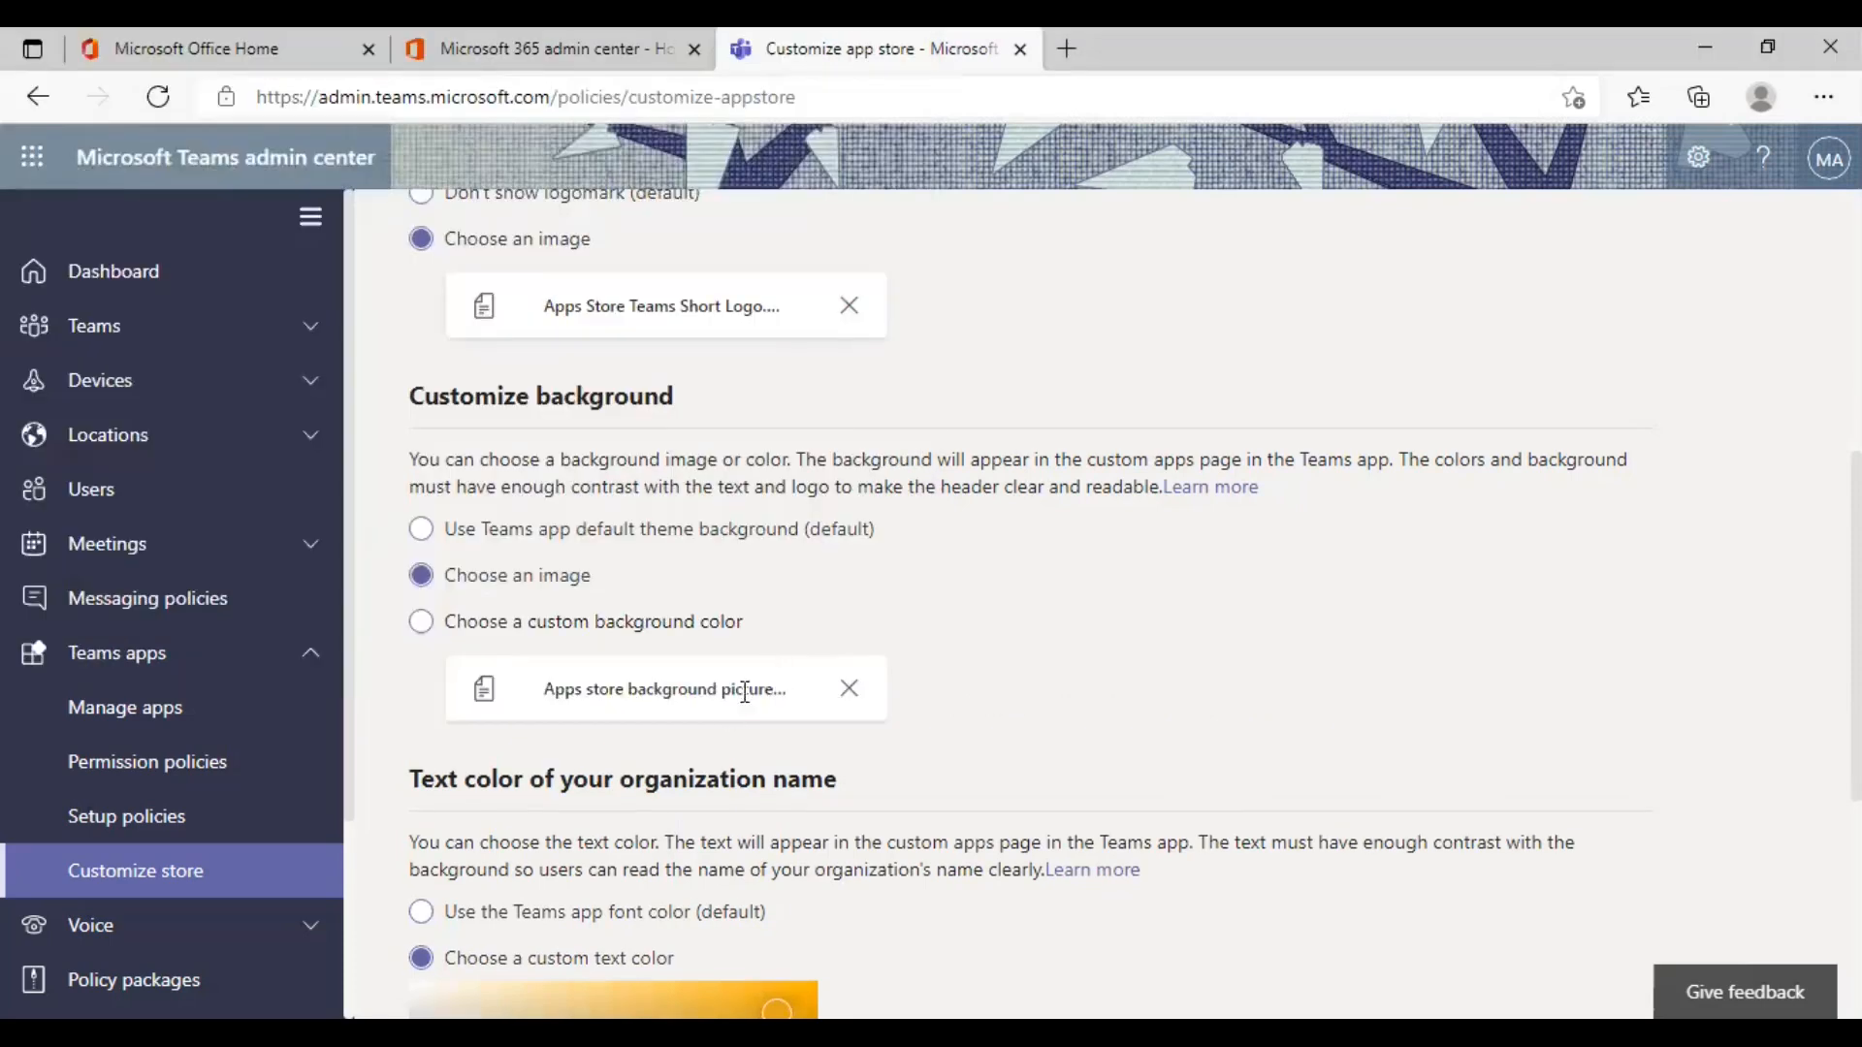
# Step: Change the custom text color of the organization name to the orange shade ee6f0d
pyautogui.scroll(-1, 831, 637)
pyautogui.scroll(-1, 834, 638)
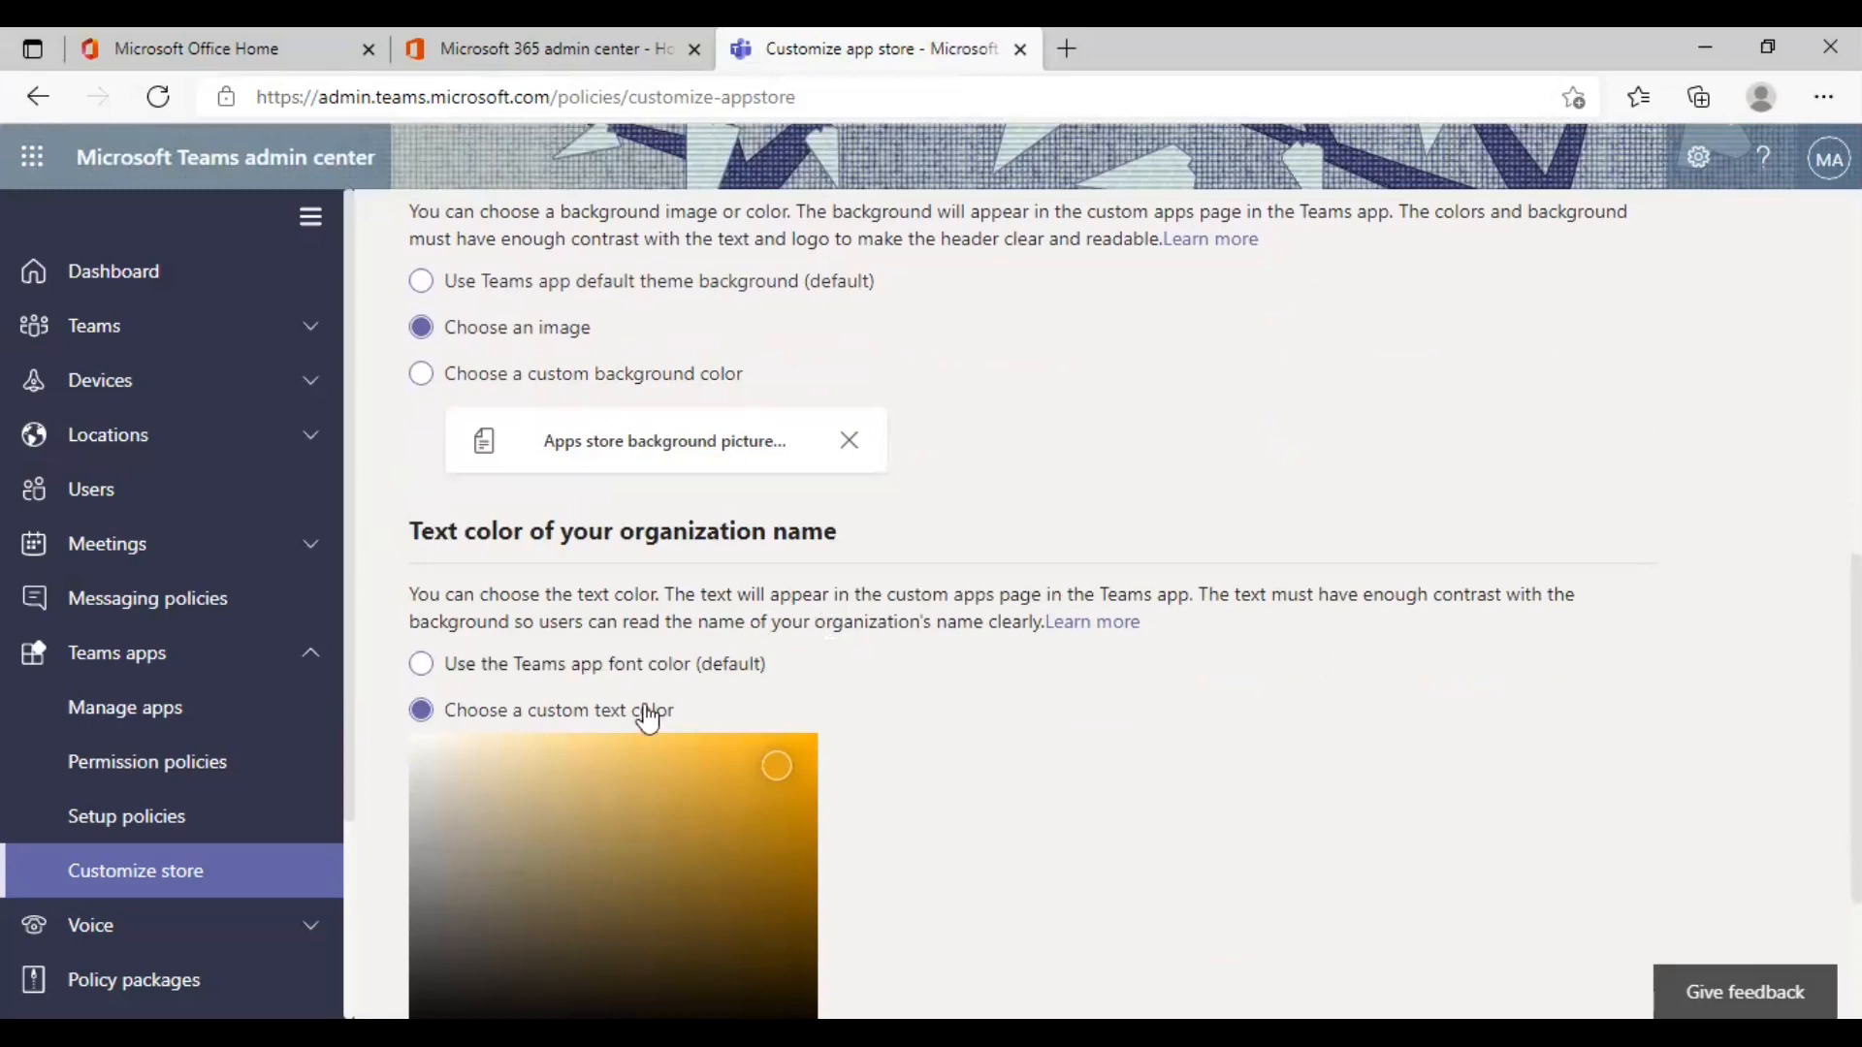
pyautogui.scroll(-1, 636, 718)
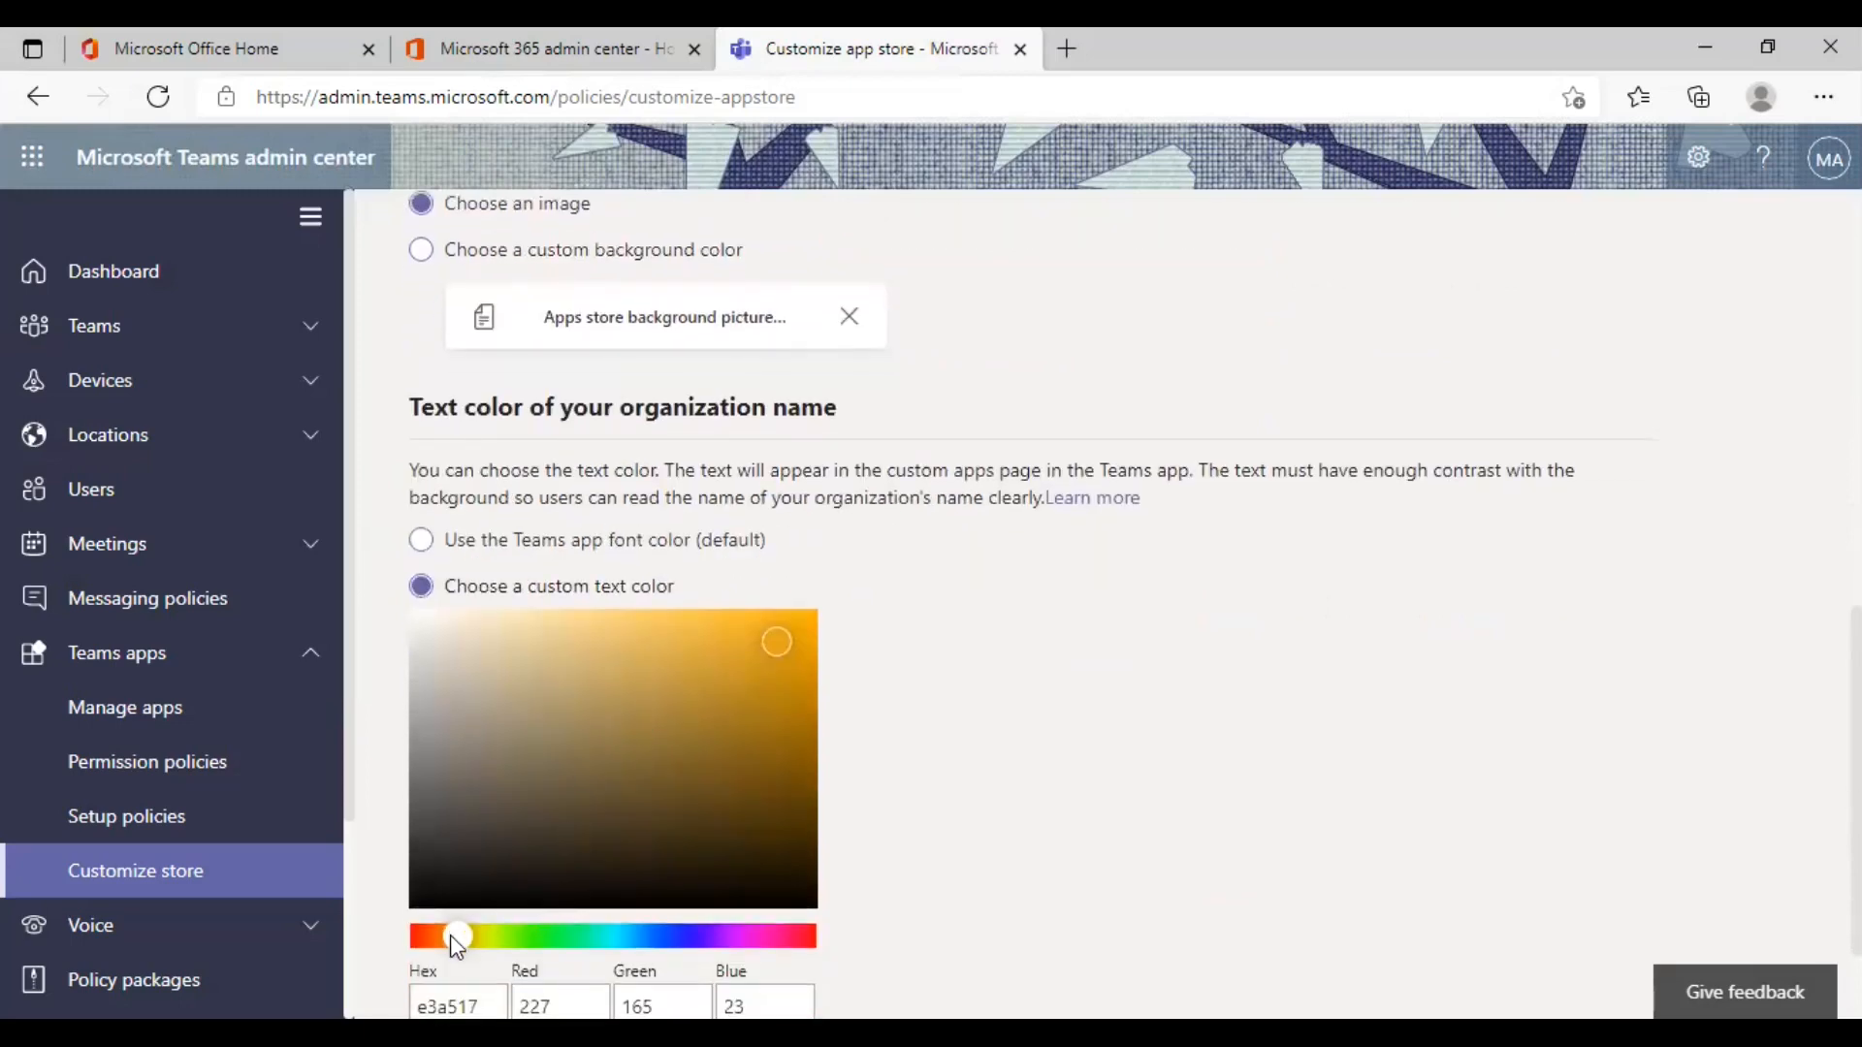
pyautogui.moveTo(456, 936); pyautogui.dragTo(442, 937)
pyautogui.moveTo(783, 626); pyautogui.dragTo(793, 630)
pyautogui.scroll(-1, 928, 604)
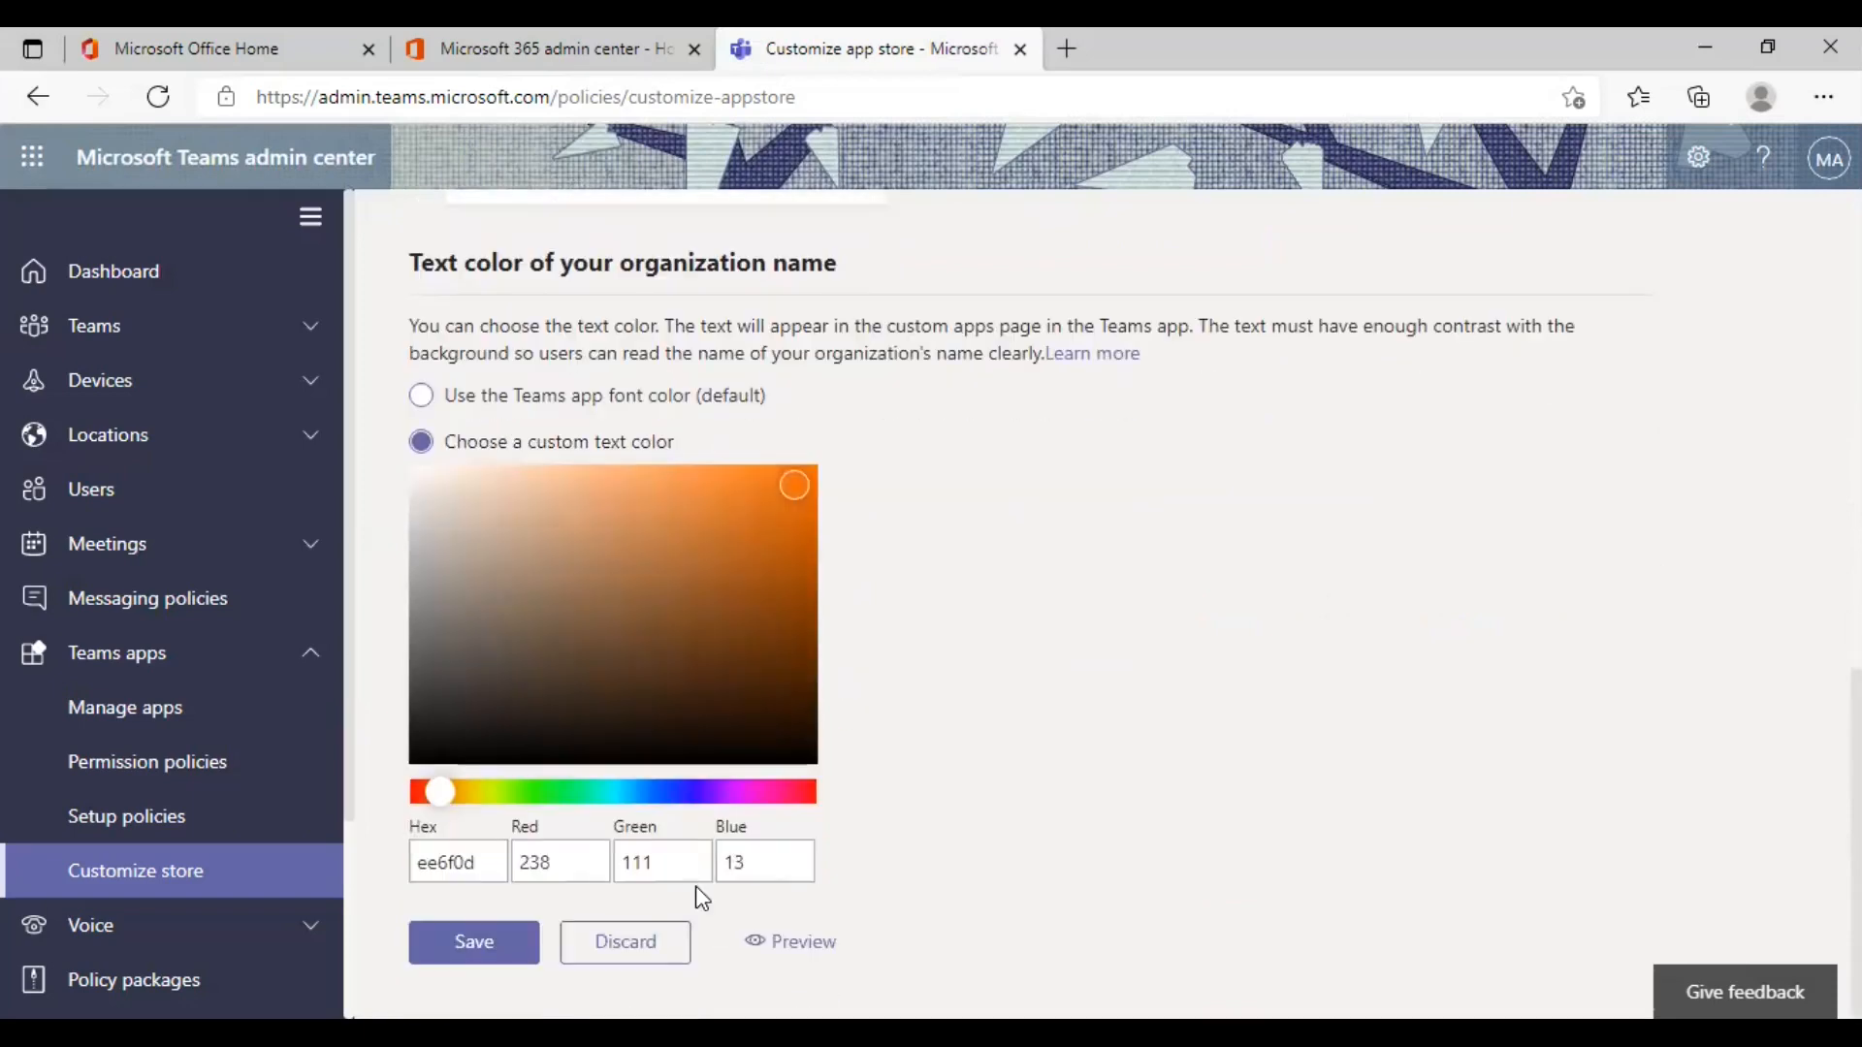
# Step: Review the customization settings and preview how both the app store and the custom apps page look with them
pyautogui.scroll(7, 1038, 731)
pyautogui.scroll(3, 1050, 731)
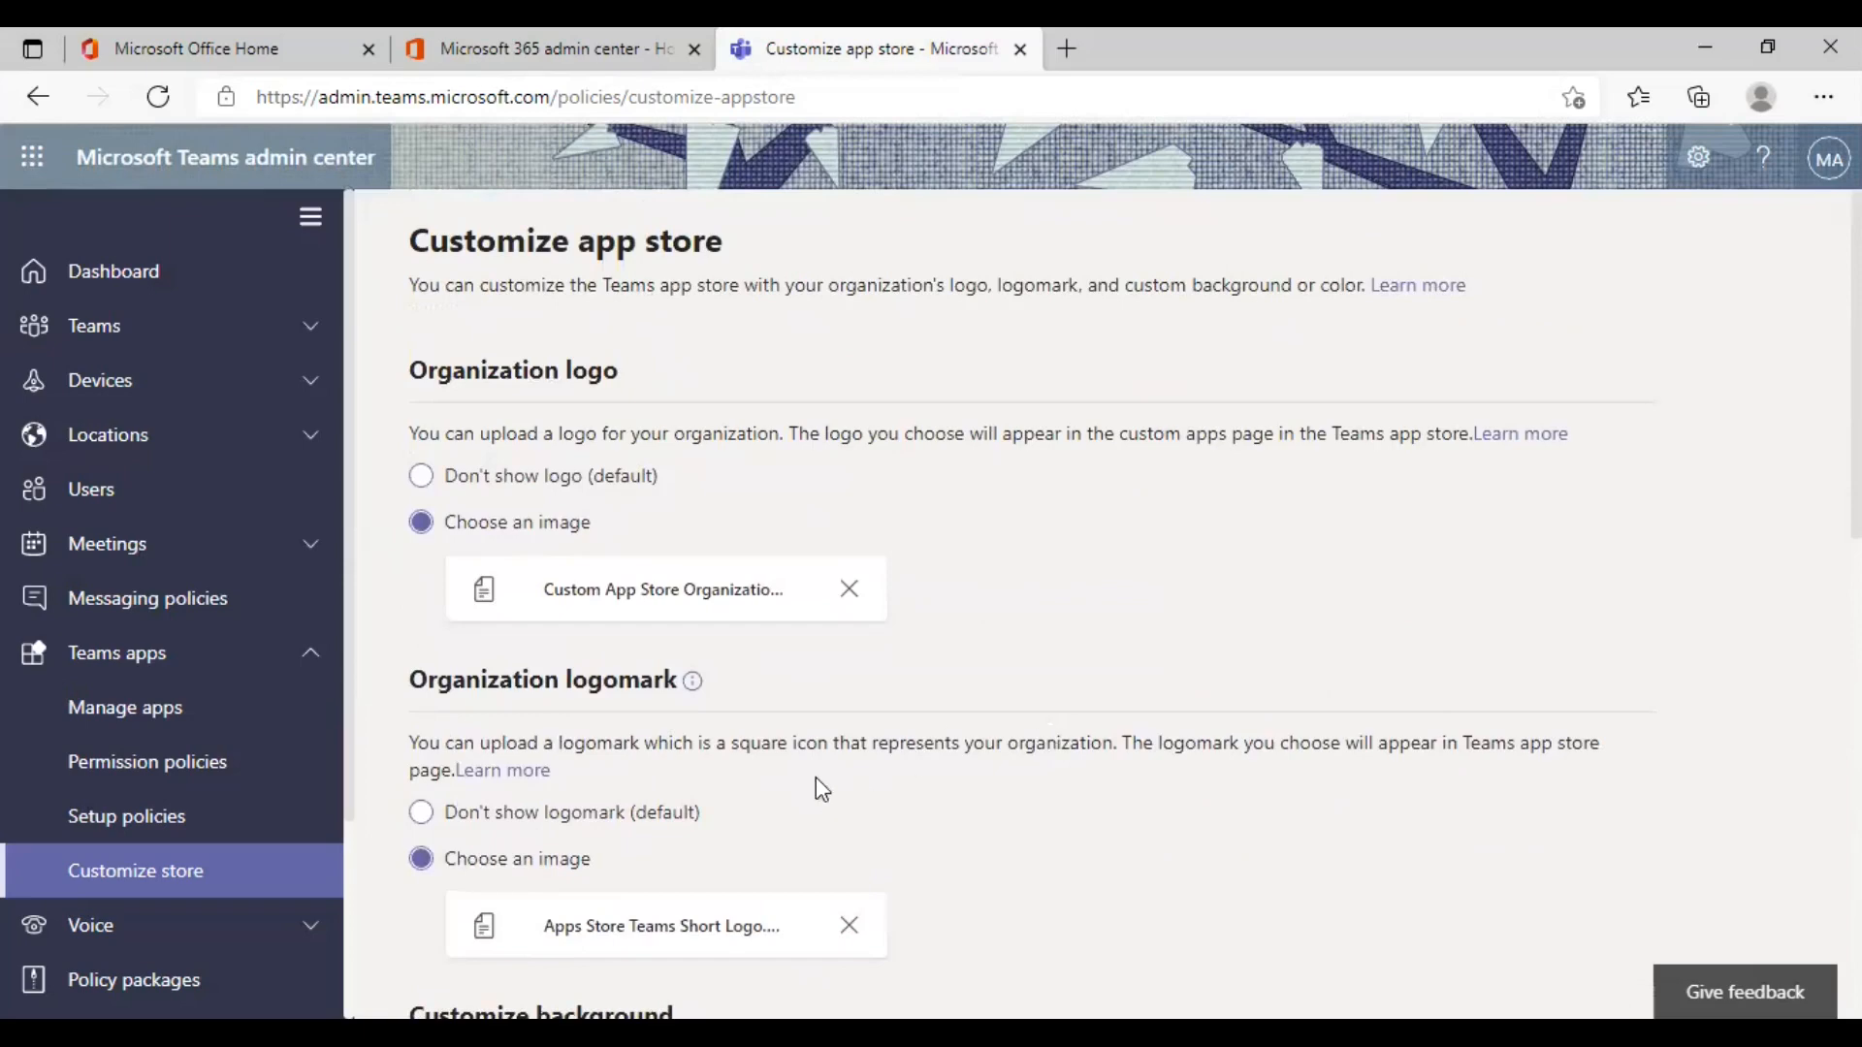
pyautogui.scroll(-7, 854, 679)
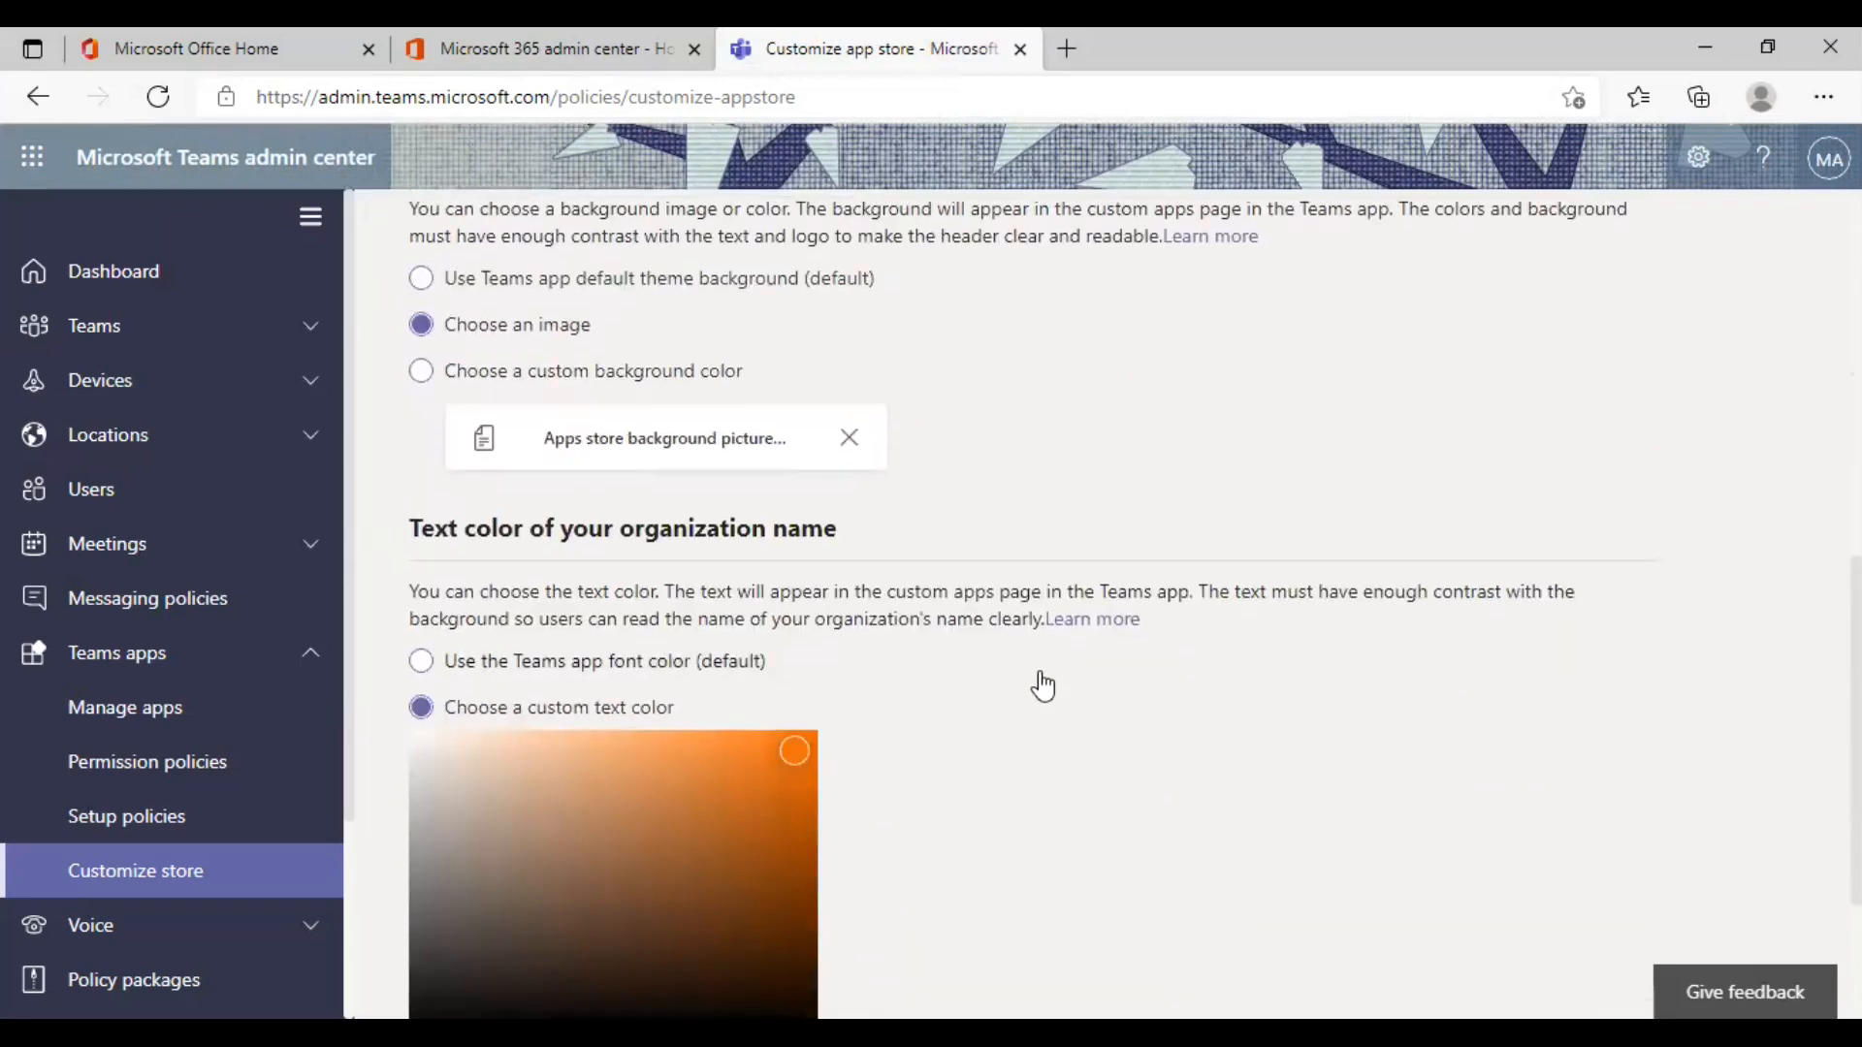
pyautogui.scroll(-2, 1005, 686)
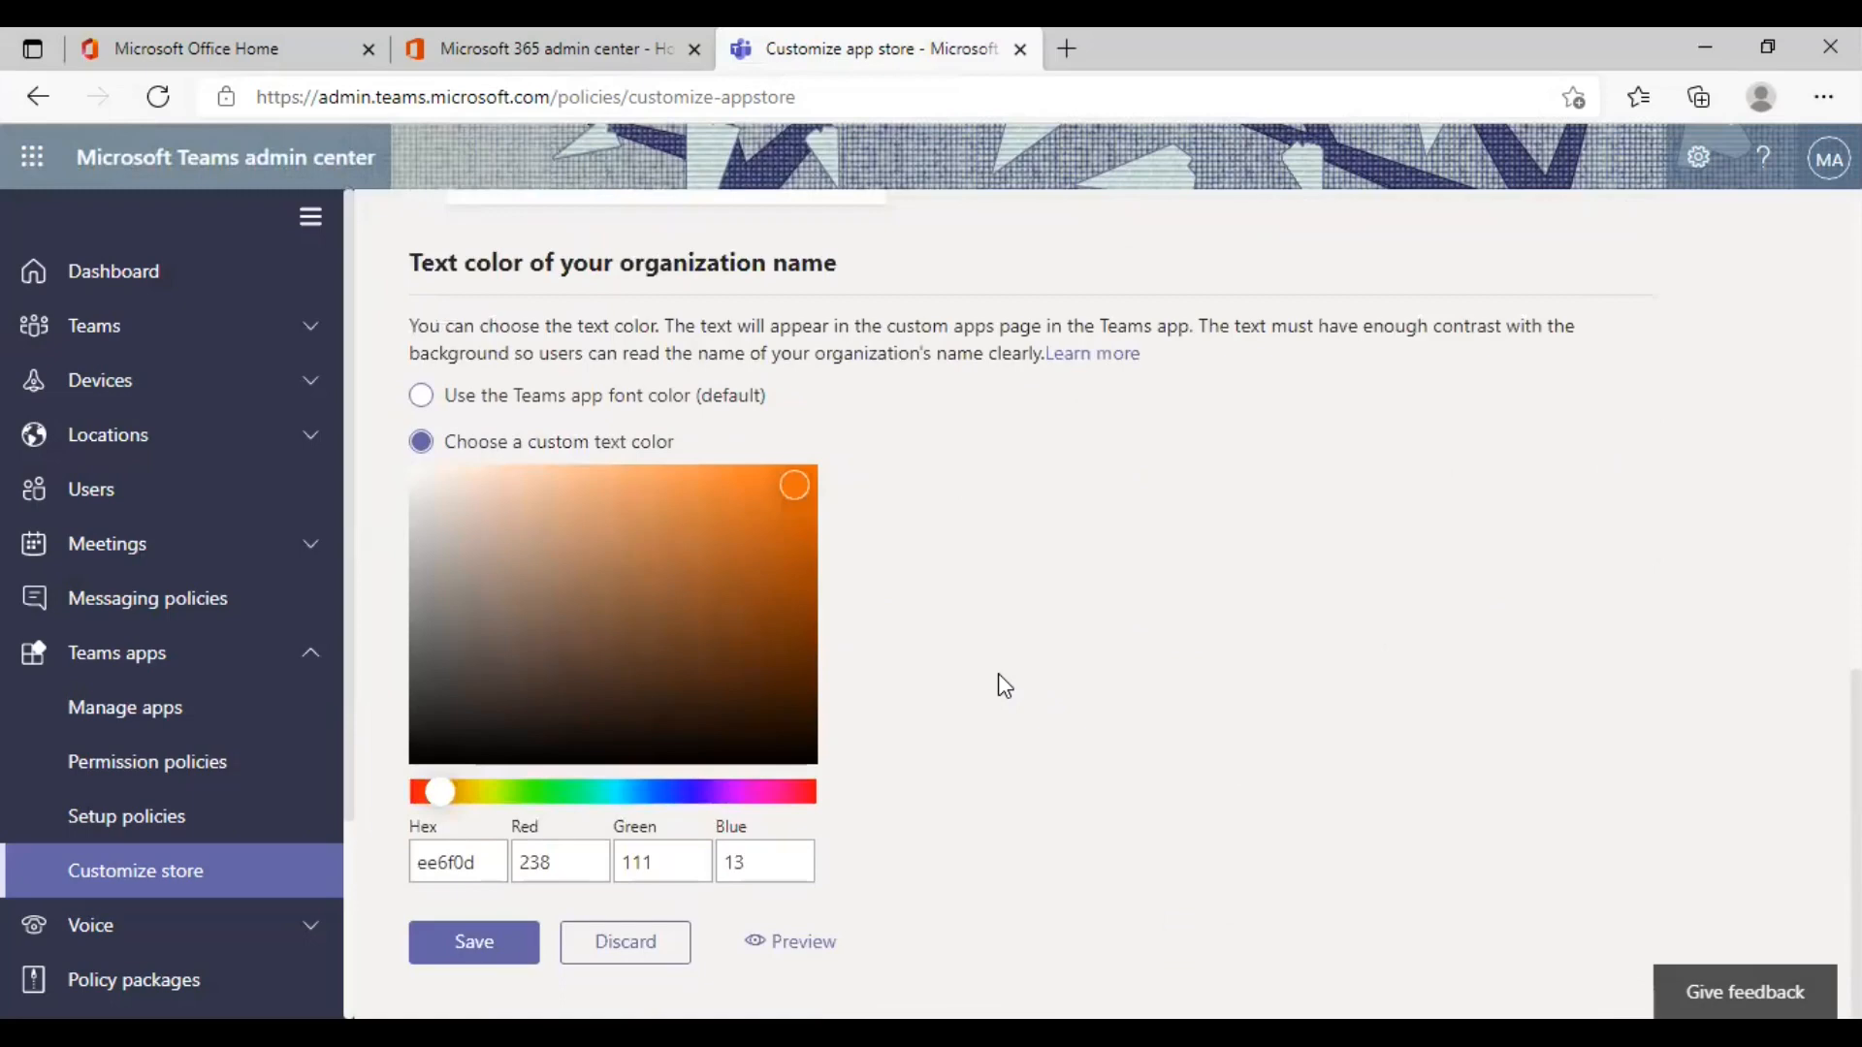
pyautogui.click(785, 942)
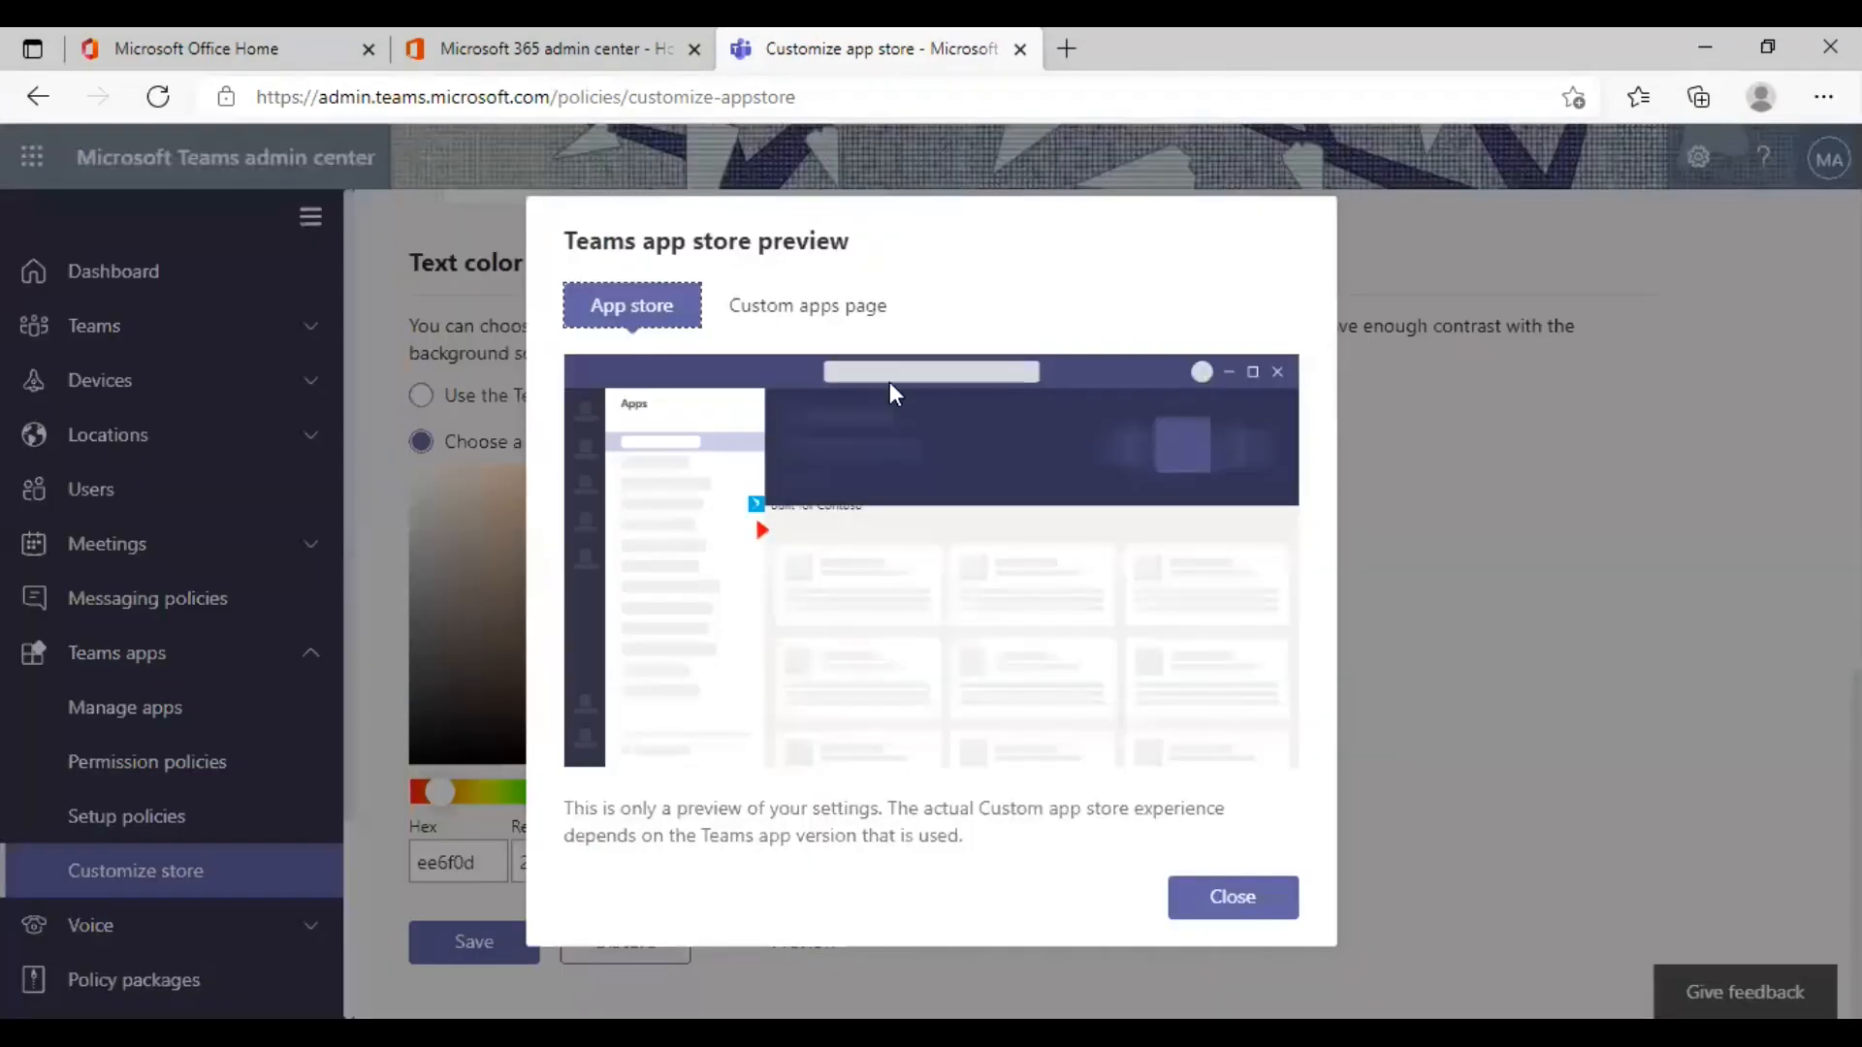
pyautogui.click(836, 310)
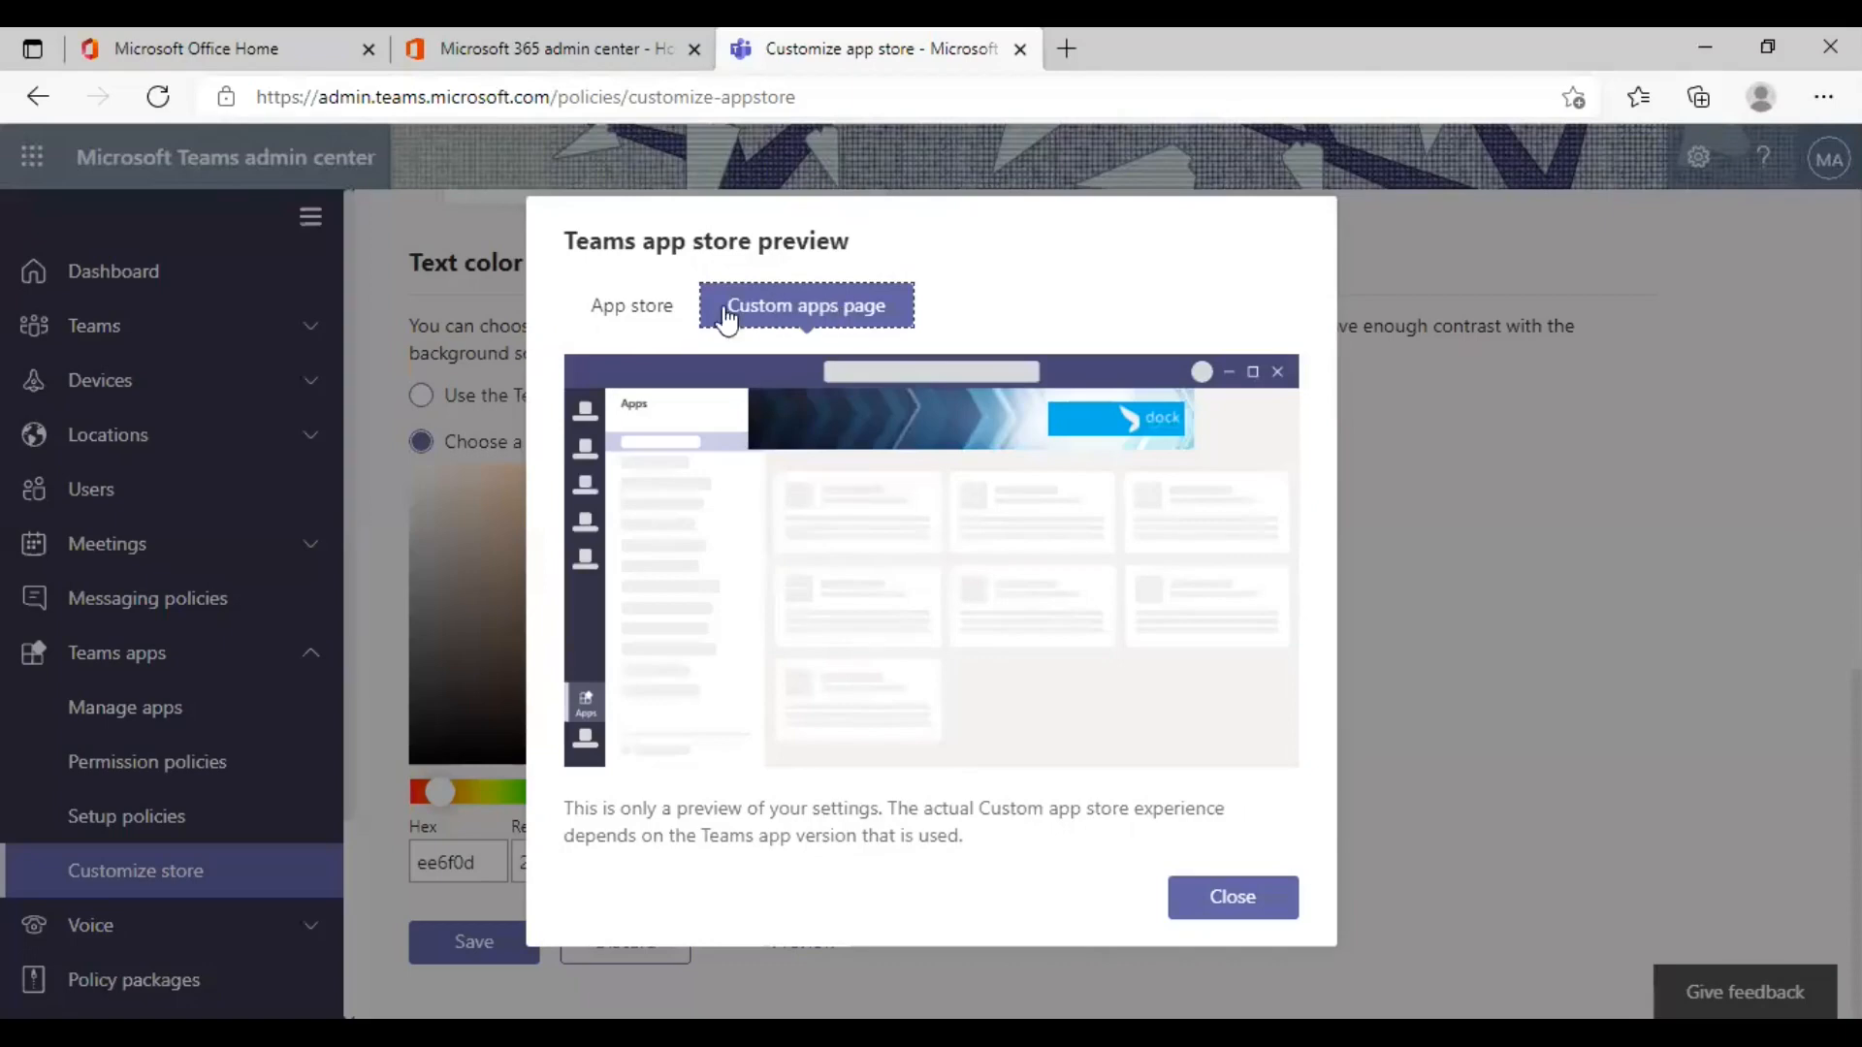
pyautogui.click(638, 311)
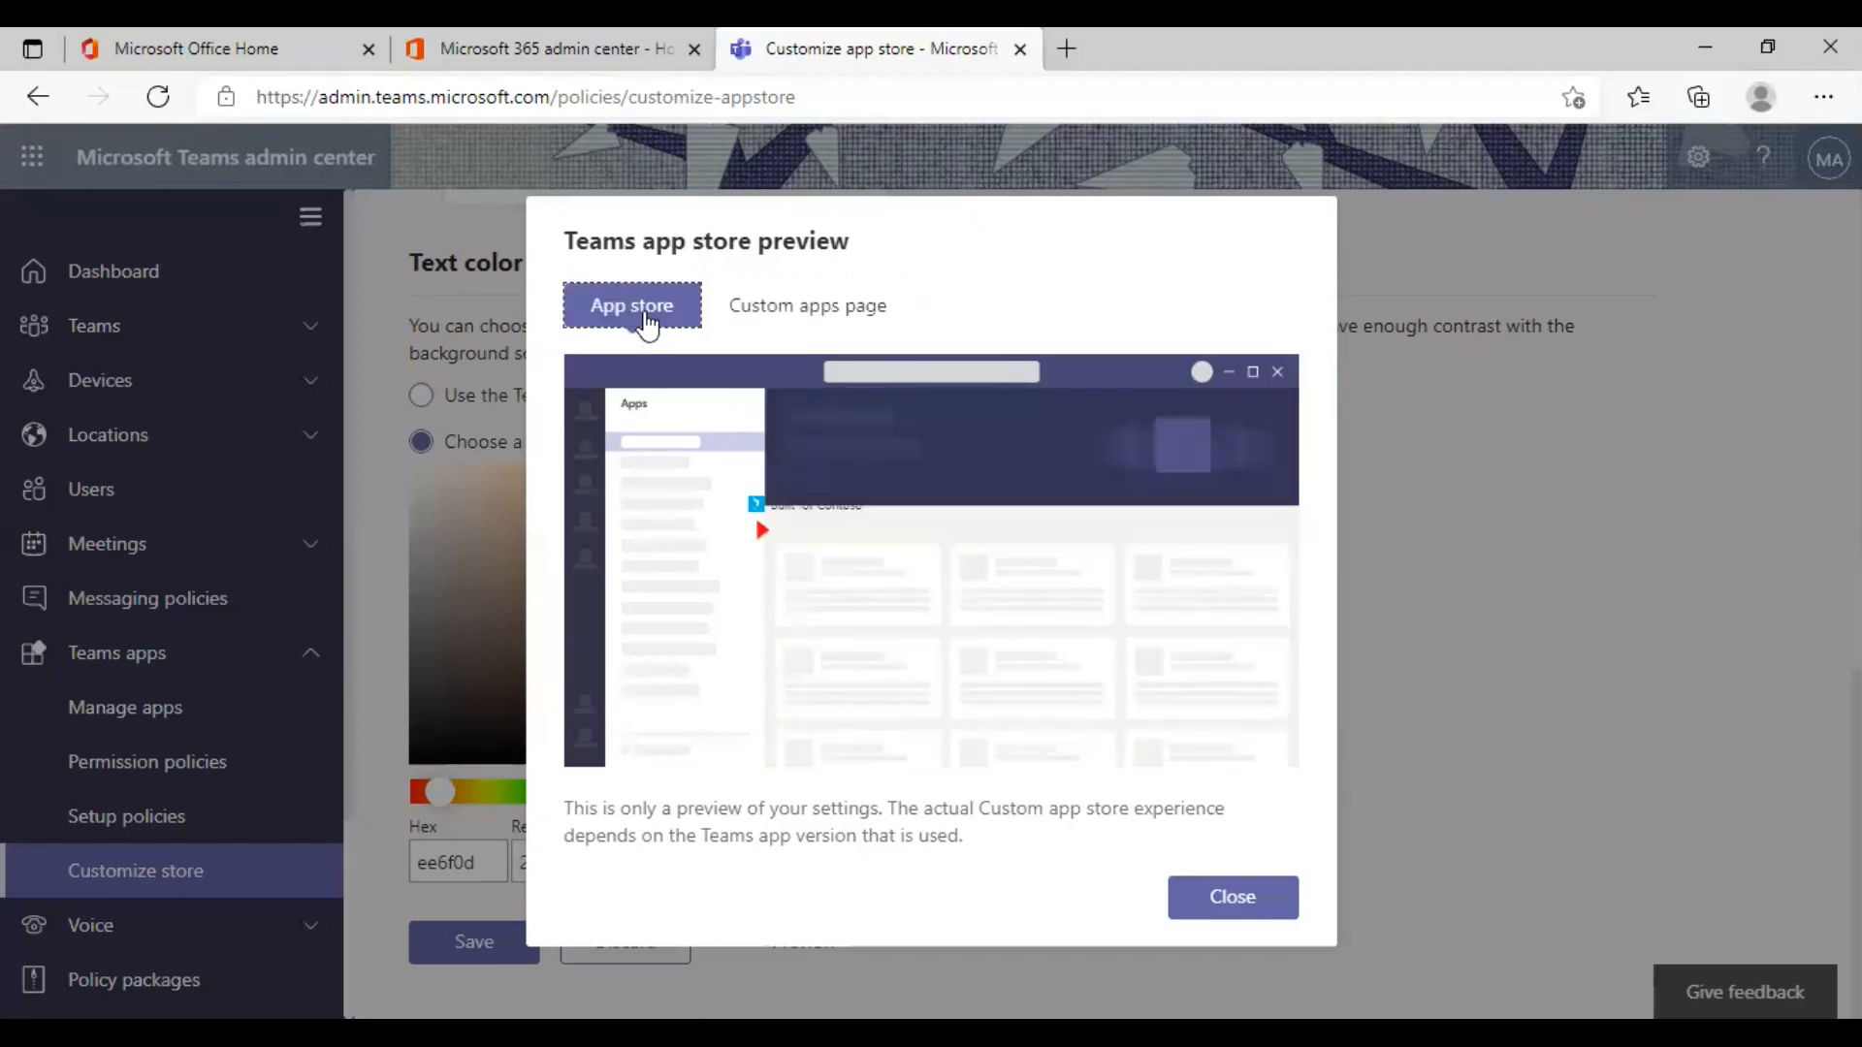
pyautogui.click(815, 318)
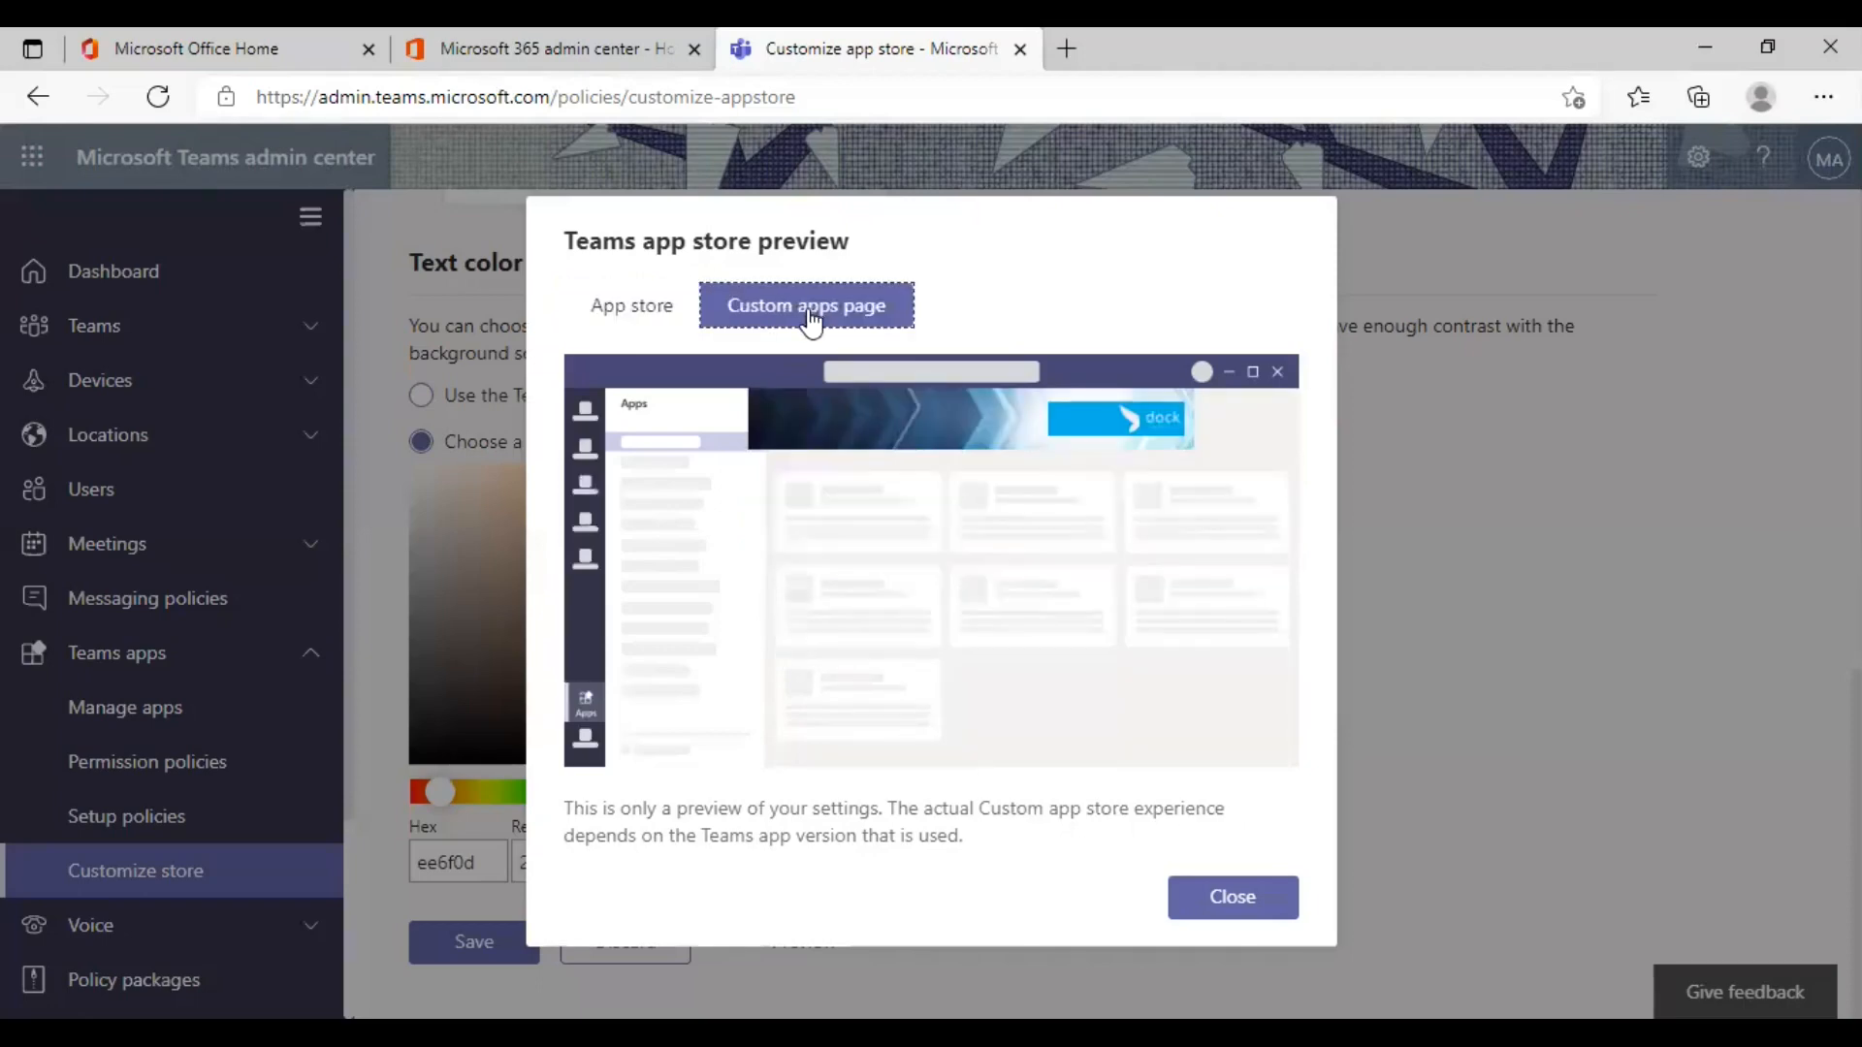
pyautogui.click(1247, 904)
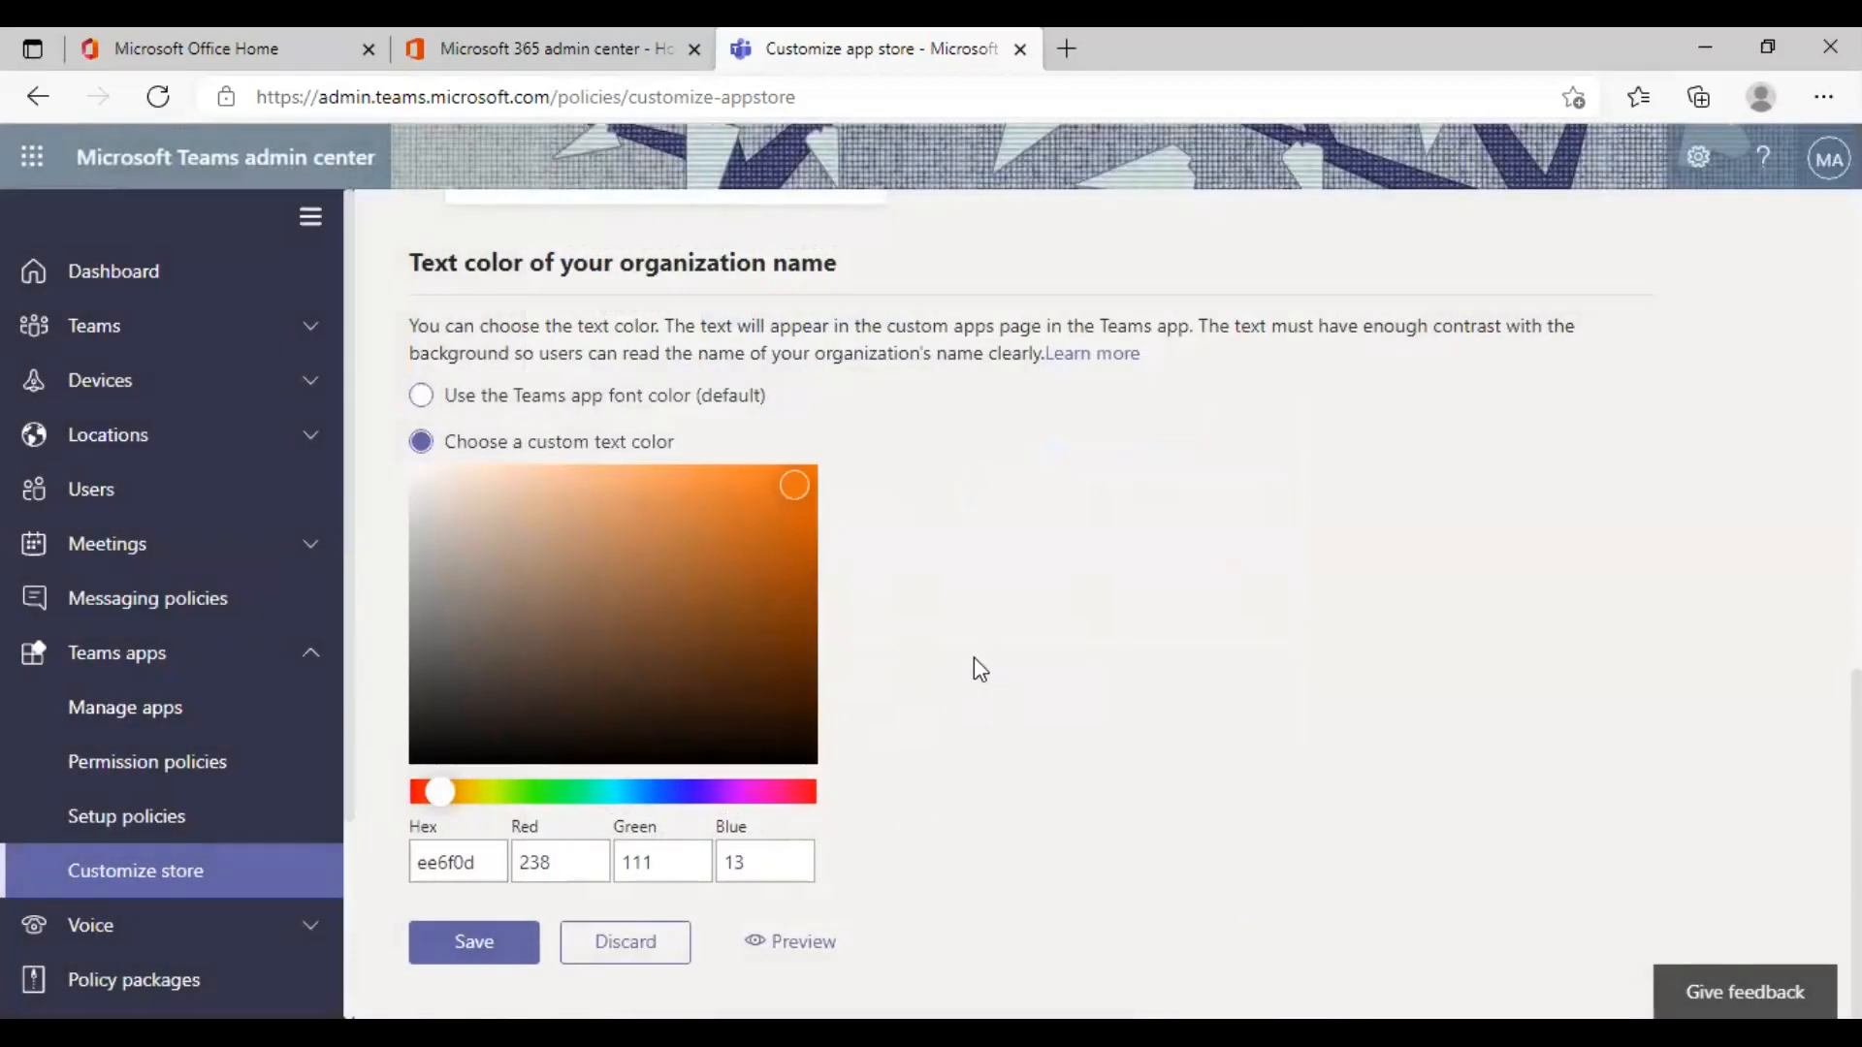
# Step: Save the app store customization with its logo, logomark, background image and text color
pyautogui.scroll(15, 974, 659)
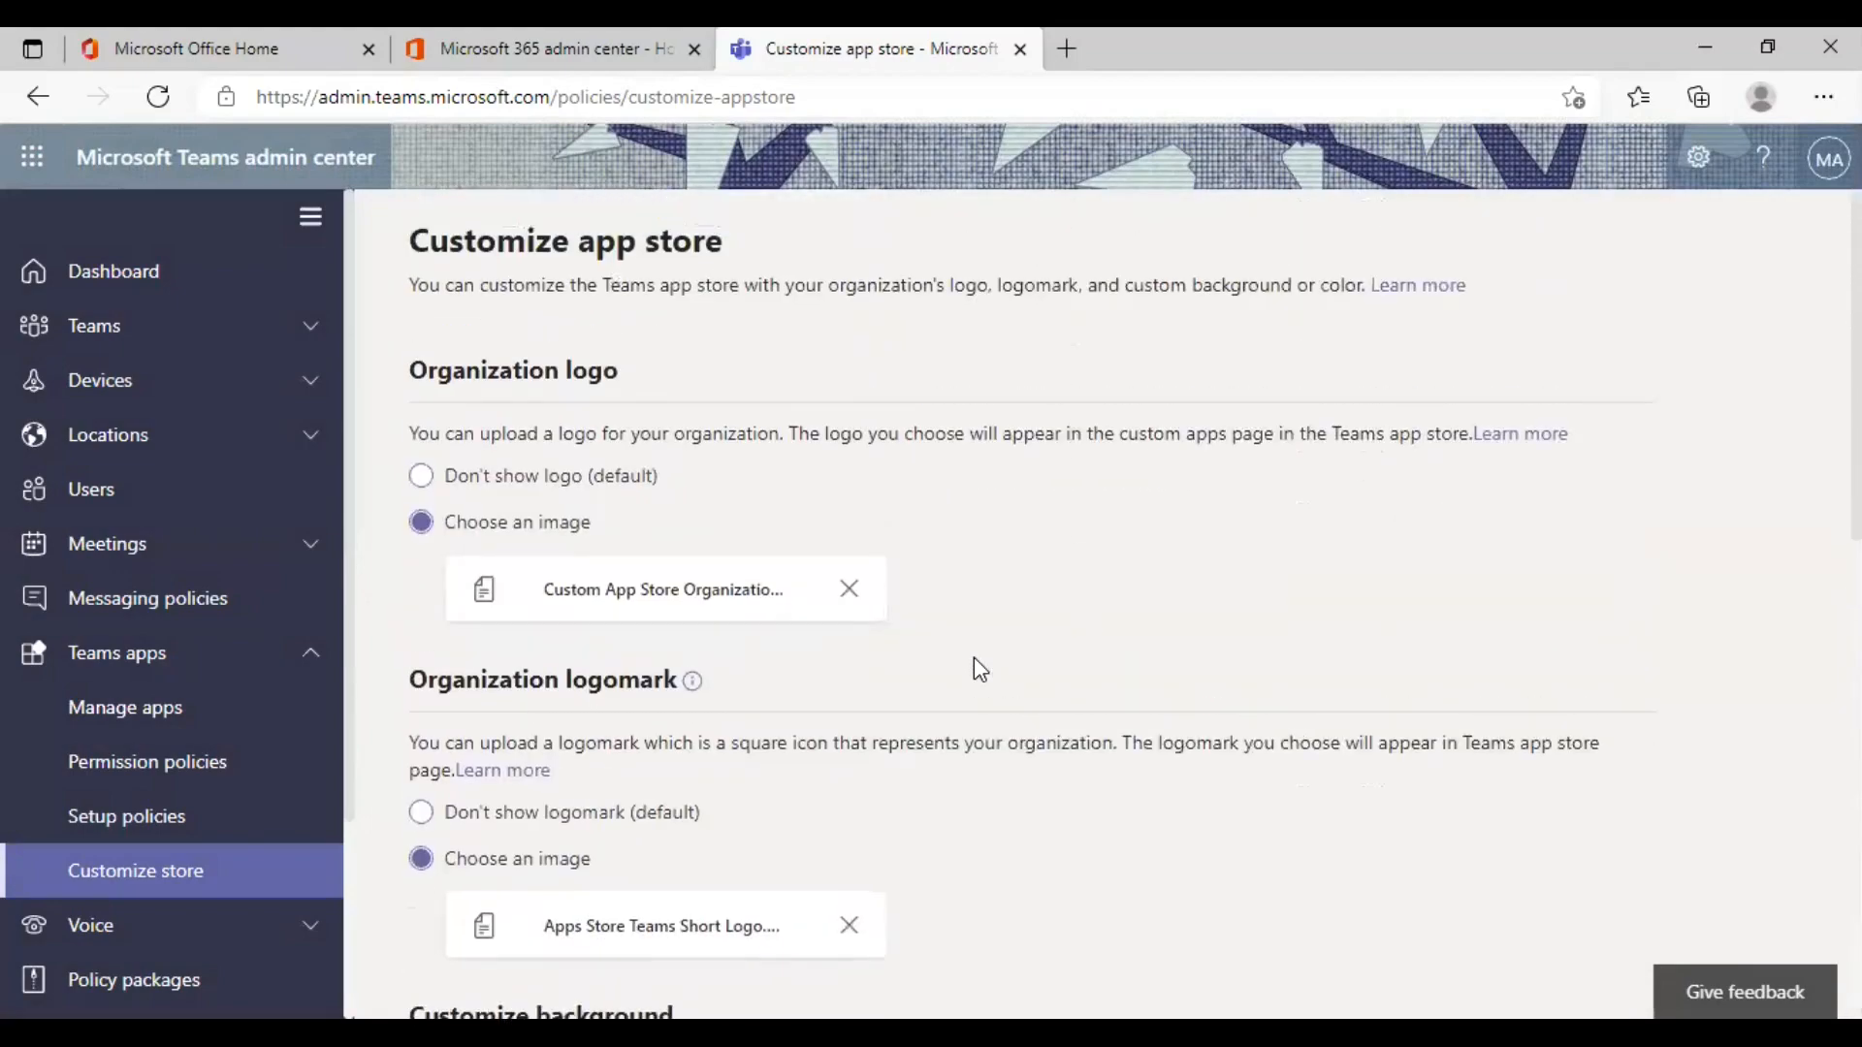
pyautogui.scroll(-12, 973, 655)
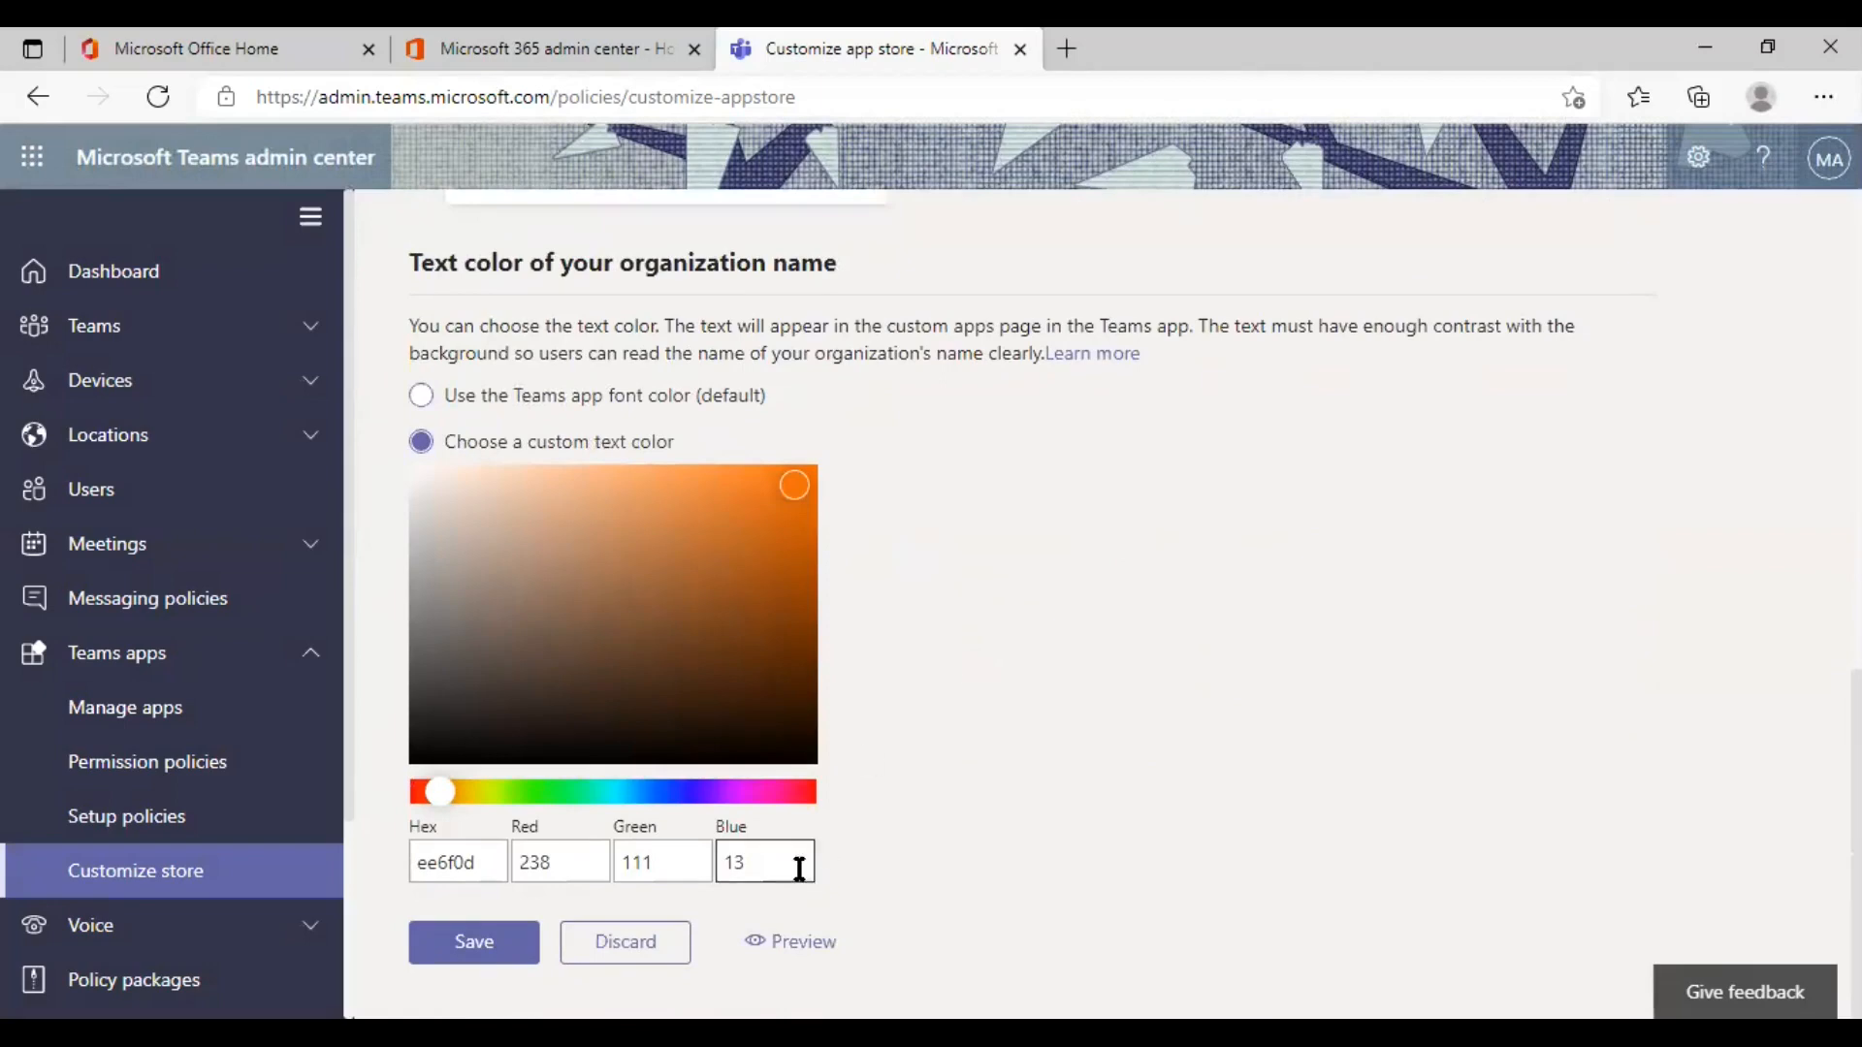
pyautogui.click(474, 950)
pyautogui.scroll(9, 1113, 488)
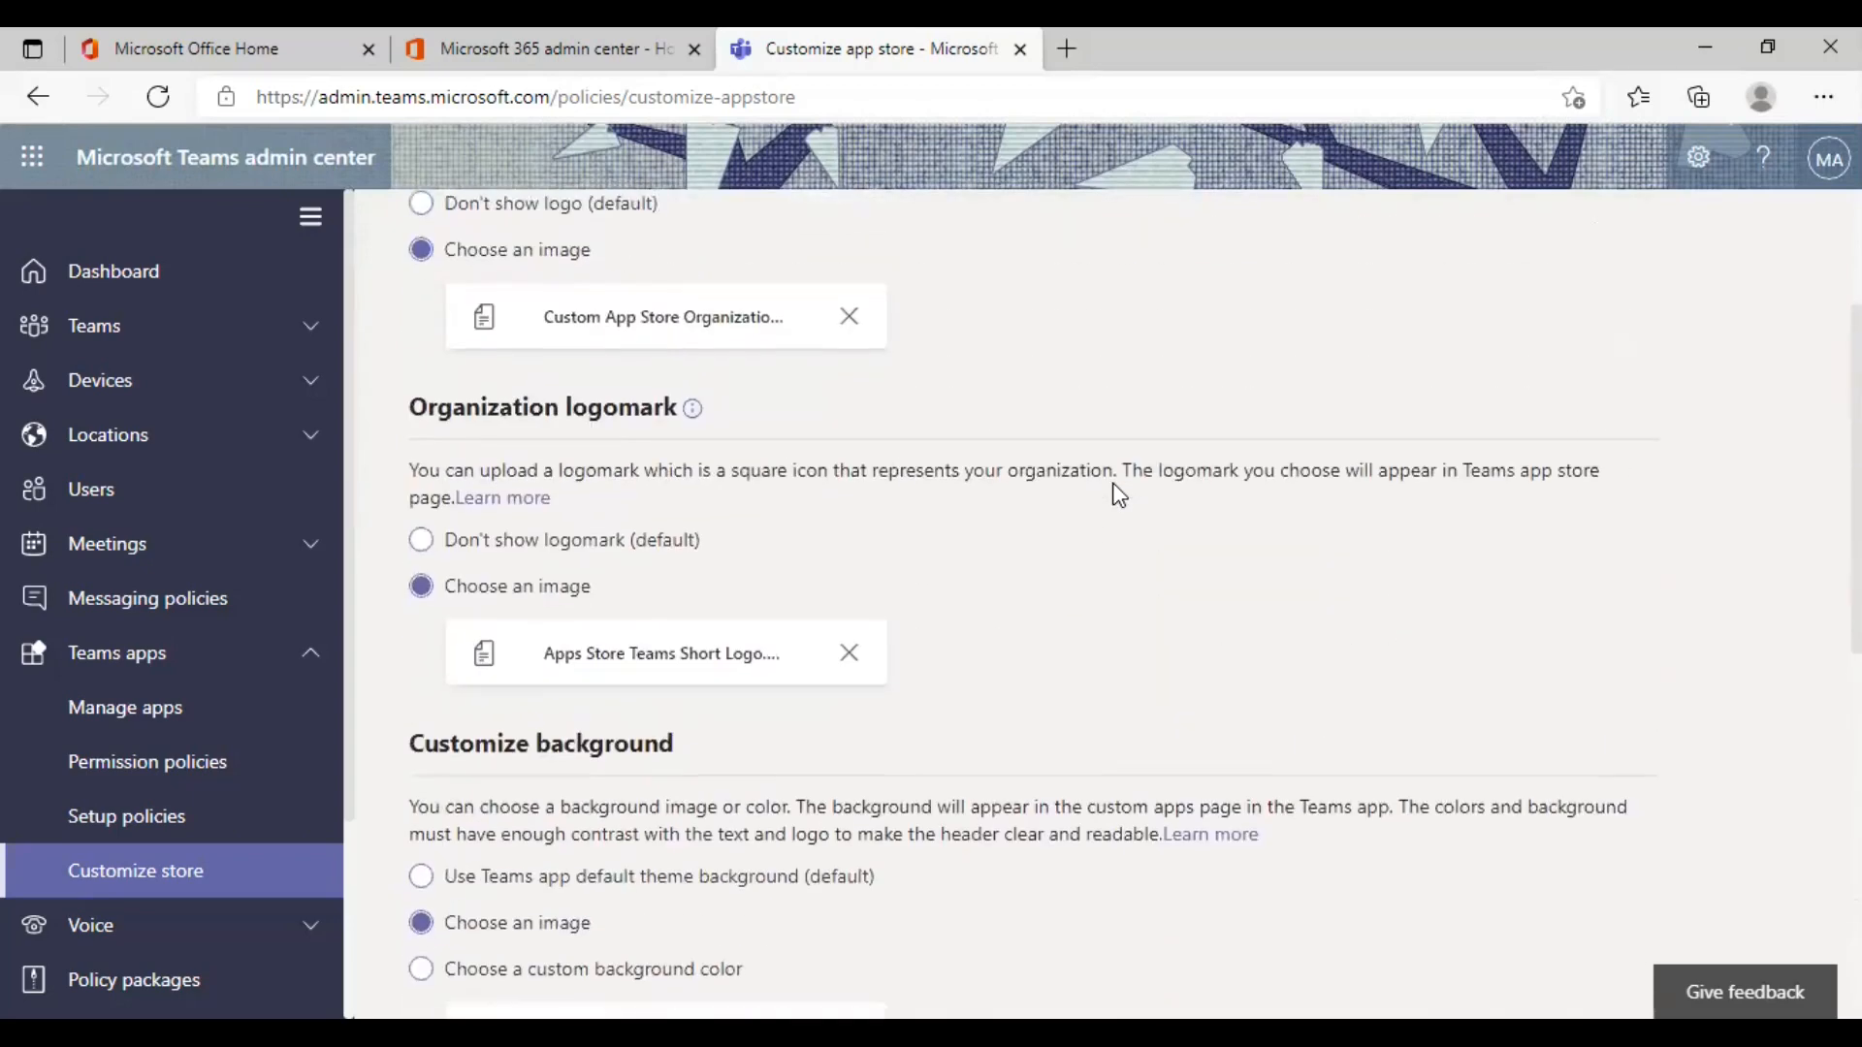
pyautogui.scroll(3, 1119, 495)
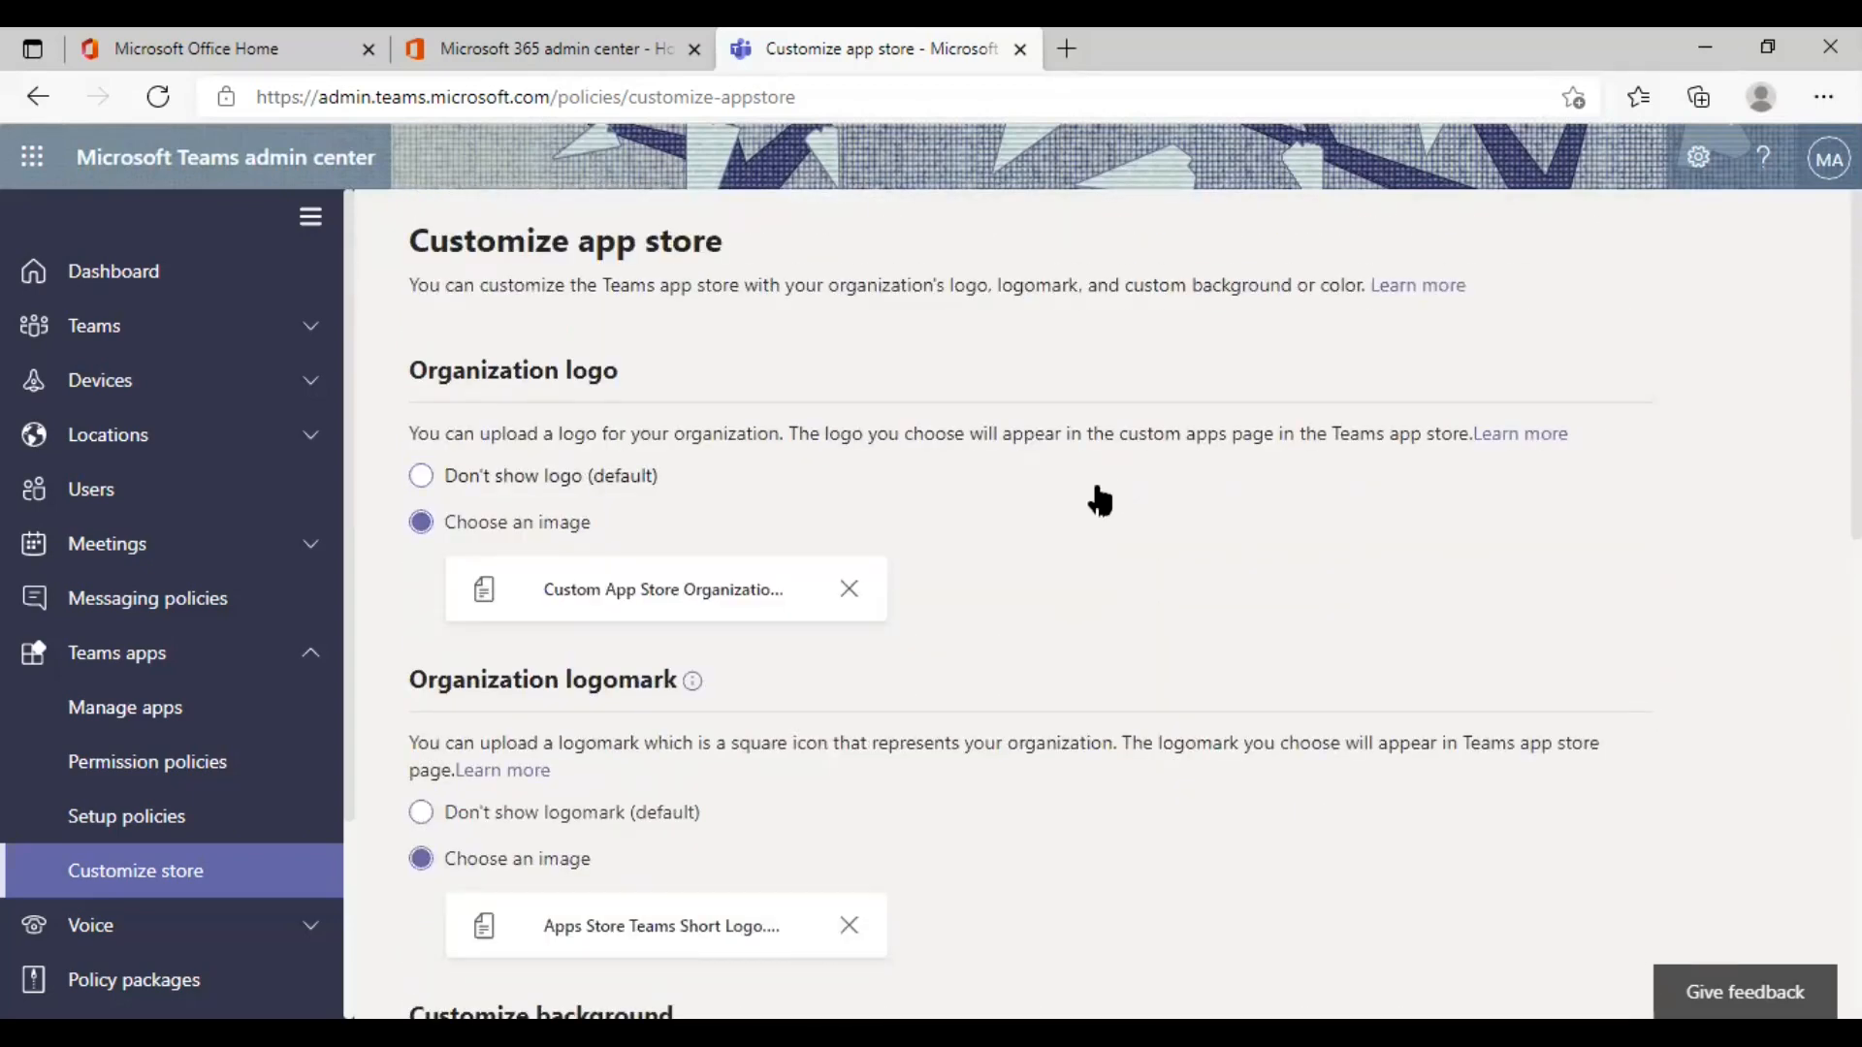